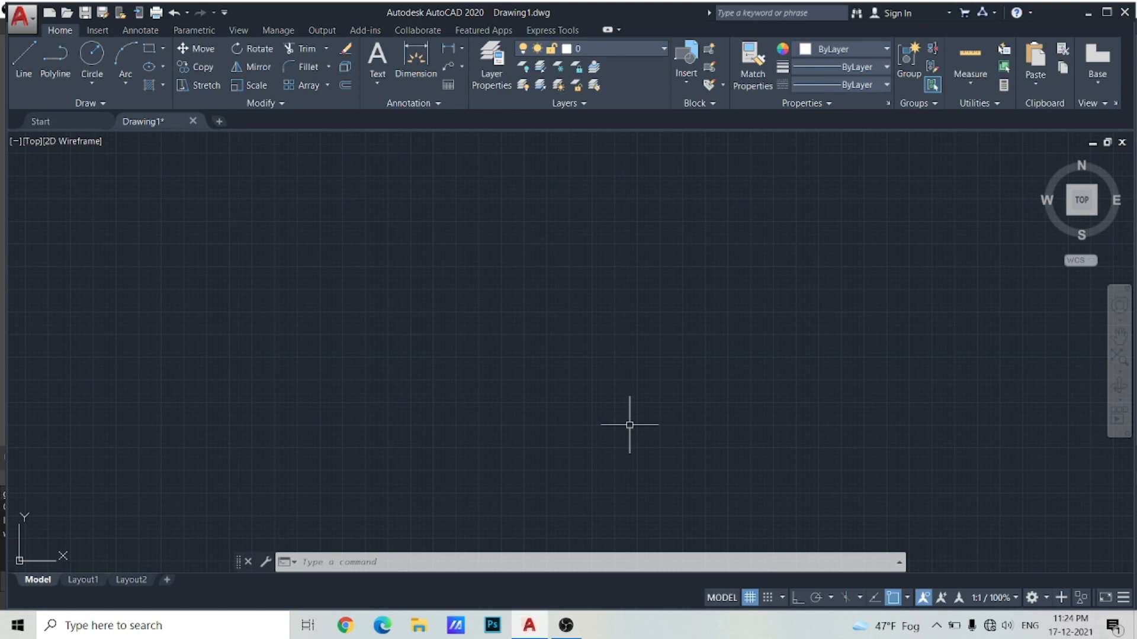
key("Escape")
key("Escape")
key("Escape")
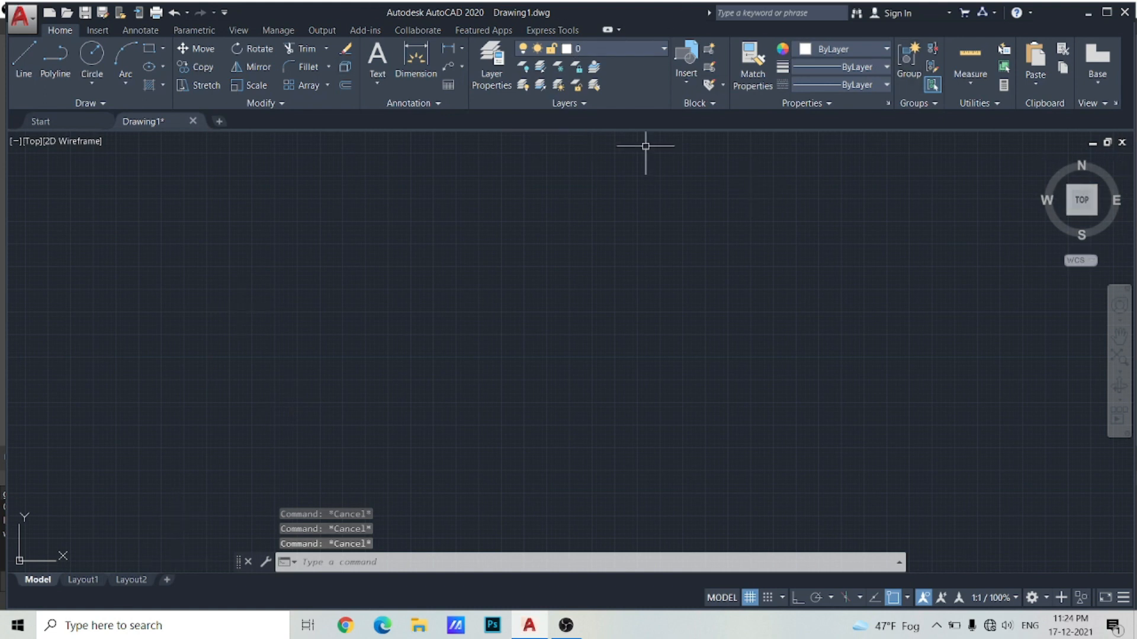
left_click(225, 12)
left_click(226, 12)
left_click(618, 26)
left_click(618, 28)
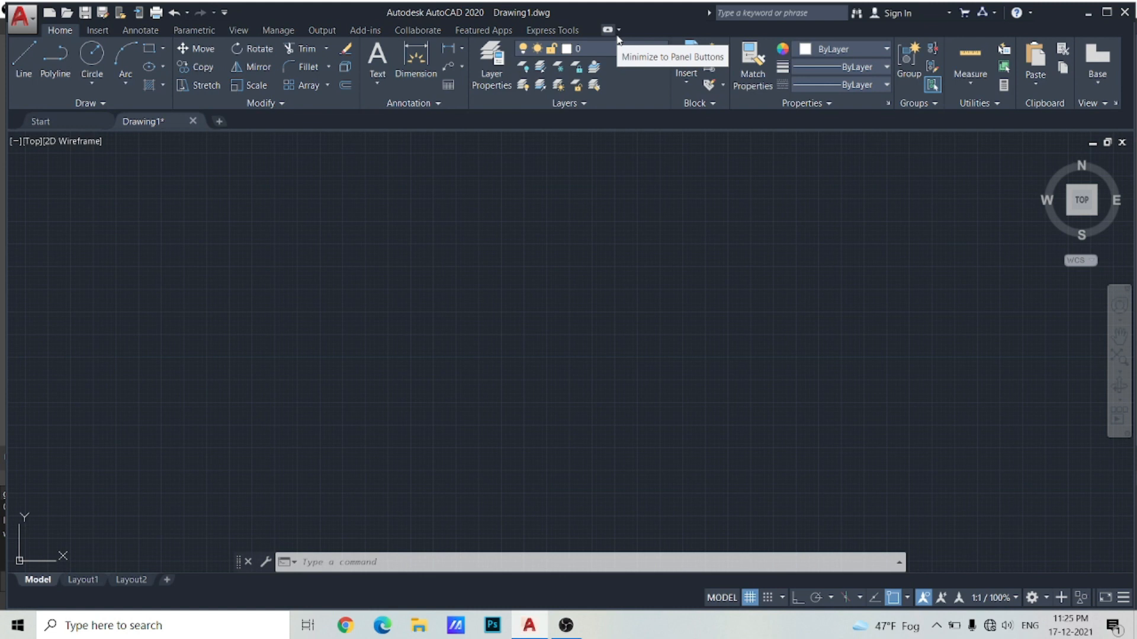
- Set the drawing units' length type to Architectural with a precision of 0'-0 1/4"
key("Escape")
key("Escape")
key("Escape")
type("U")
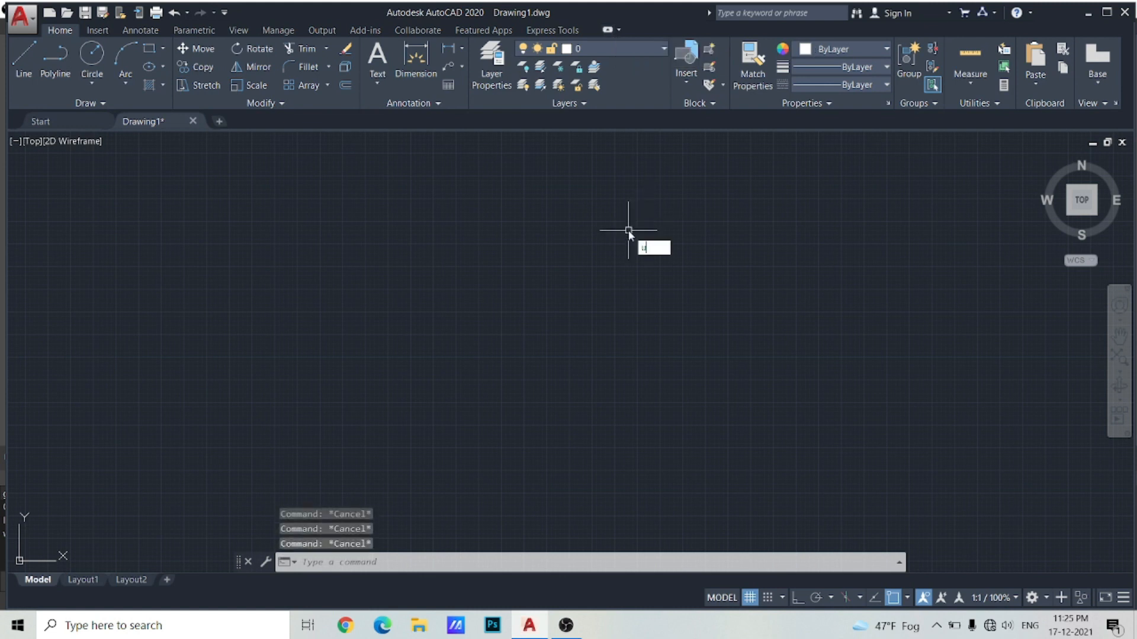
type("N")
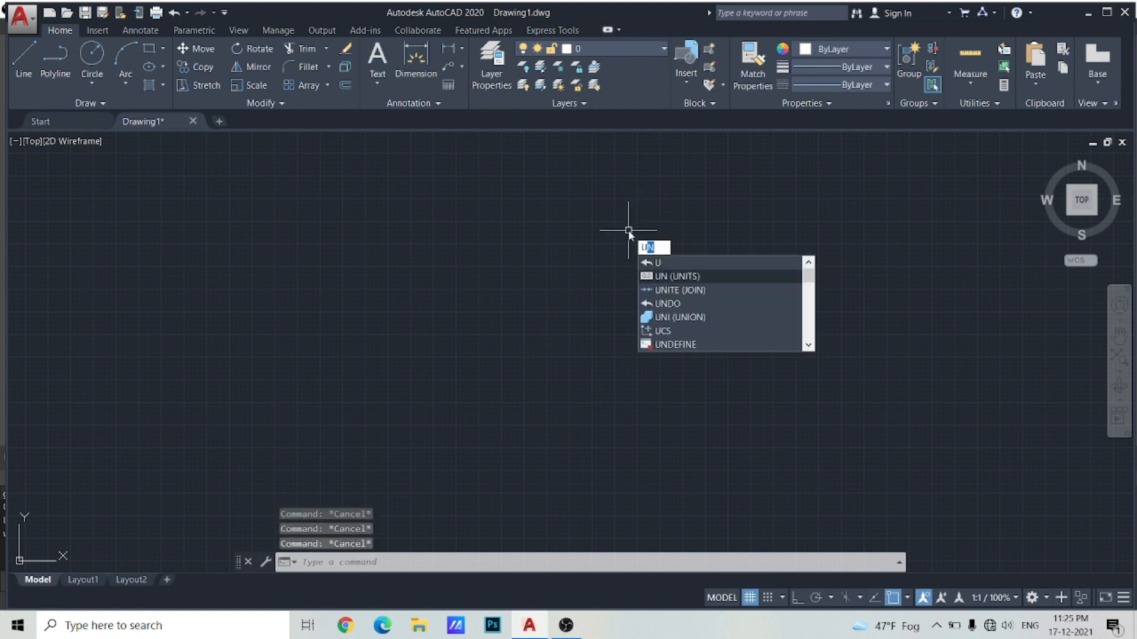
key("Return")
left_click(473, 211)
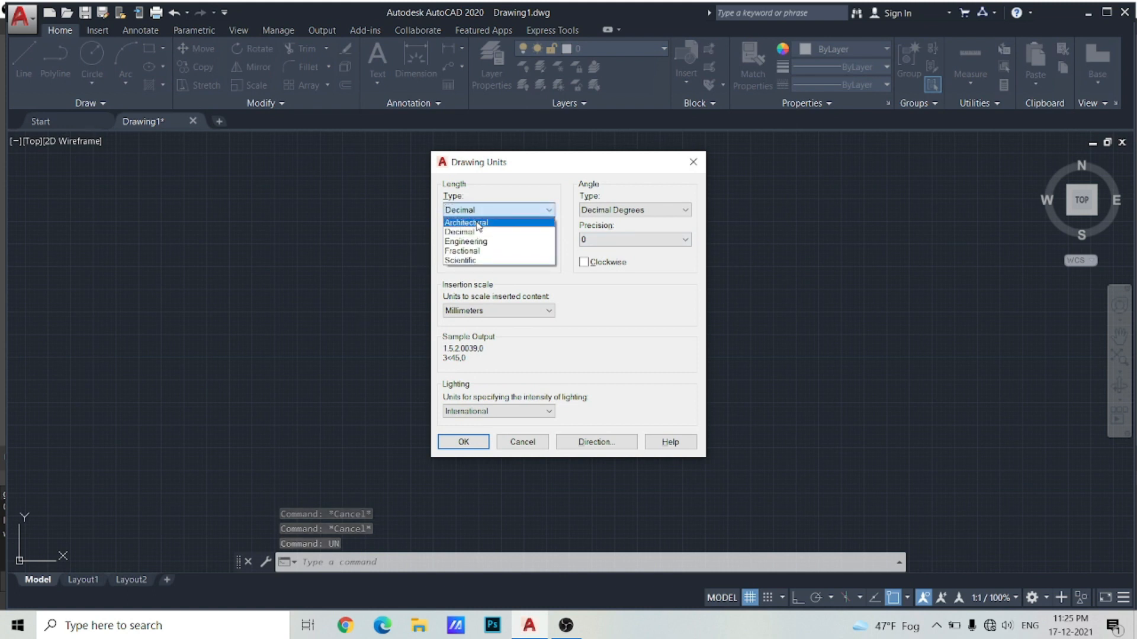
left_click(479, 223)
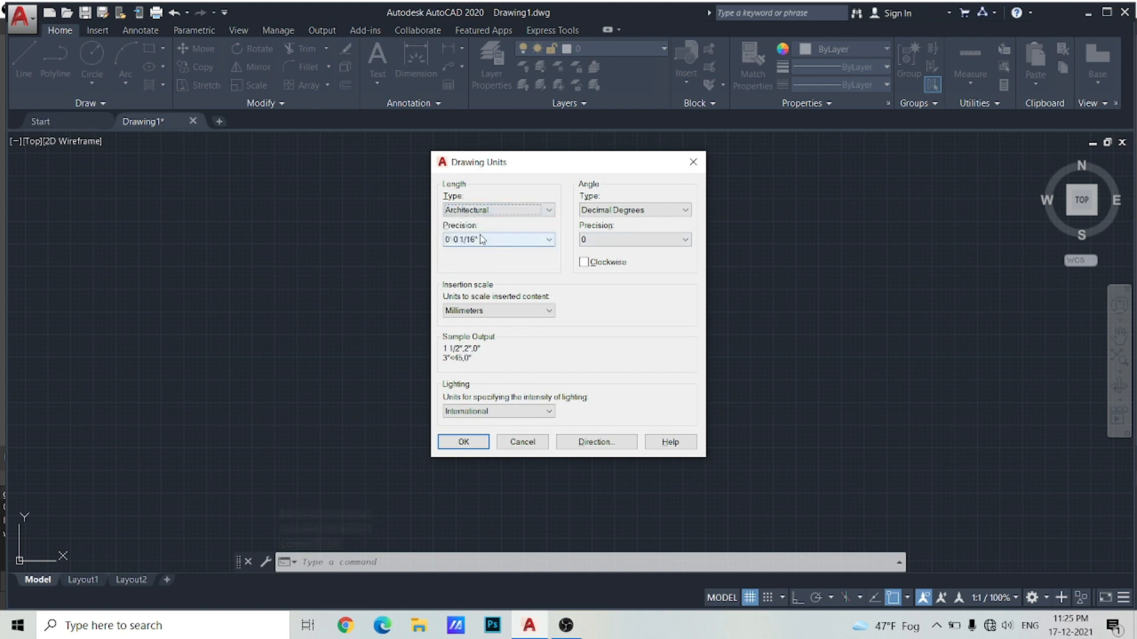
left_click(481, 239)
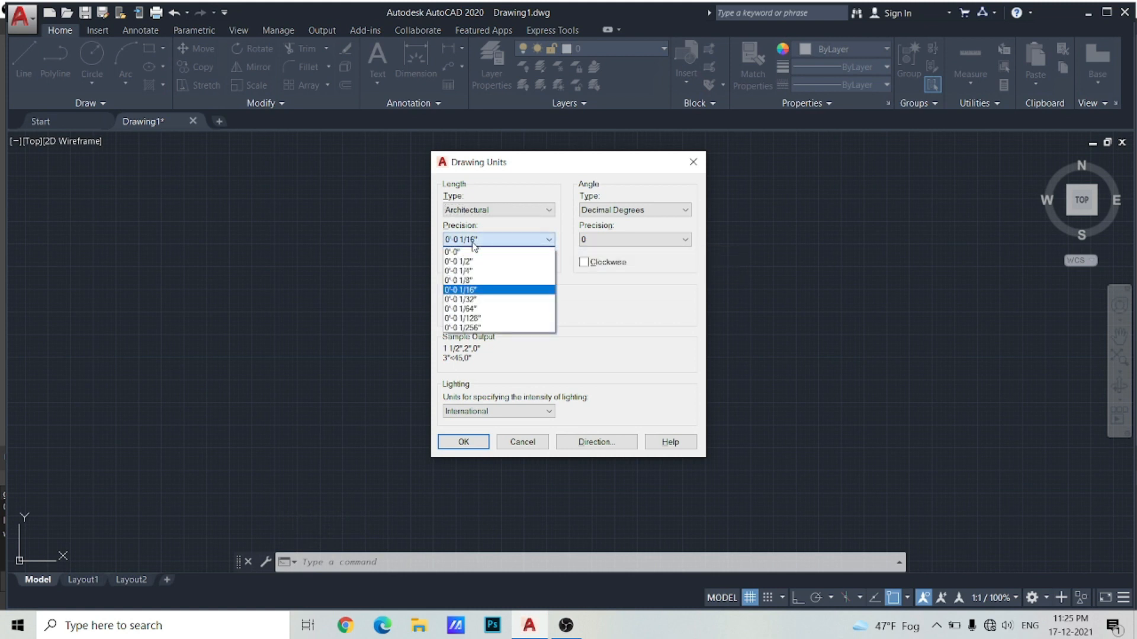
left_click(498, 271)
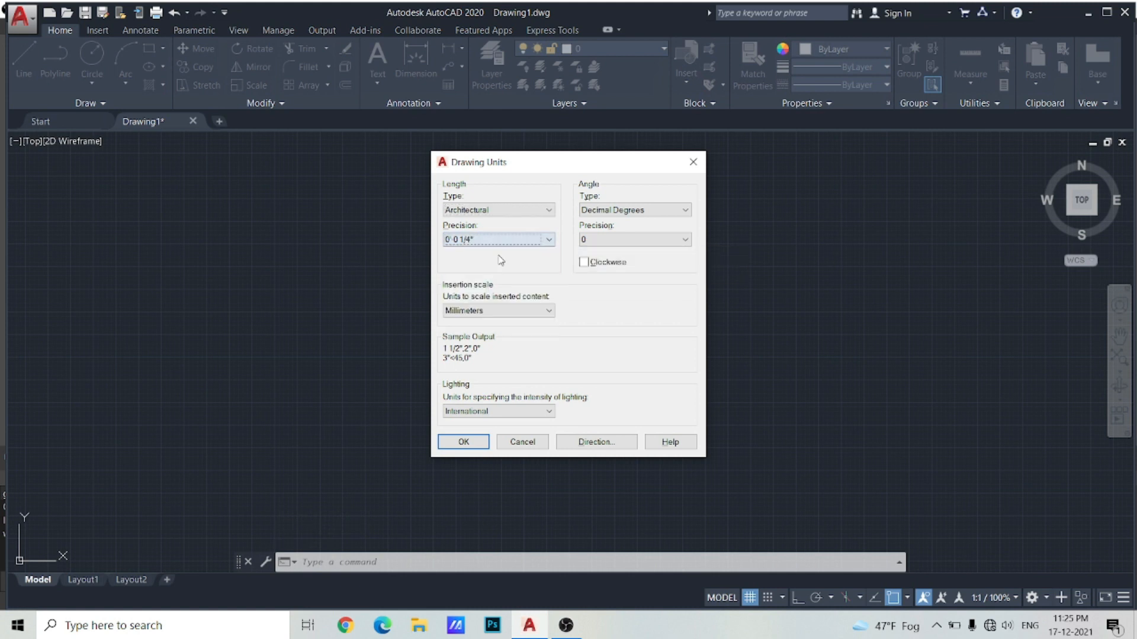
left_click(510, 239)
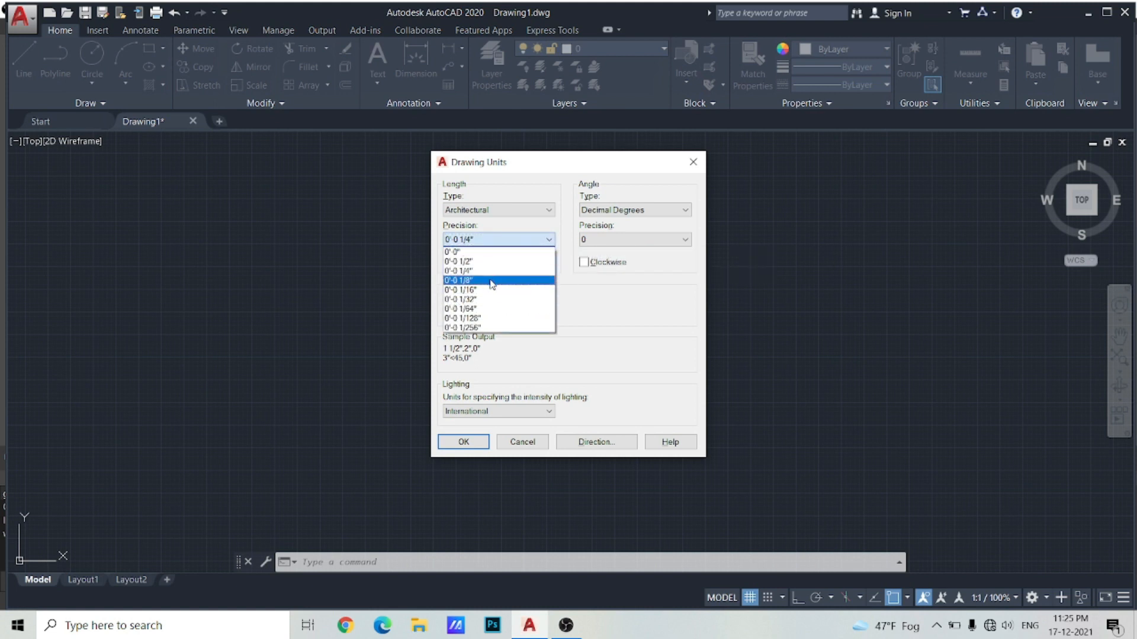
left_click(492, 272)
- Set the insertion scale to Inches and accept the drawing units
left_click(508, 312)
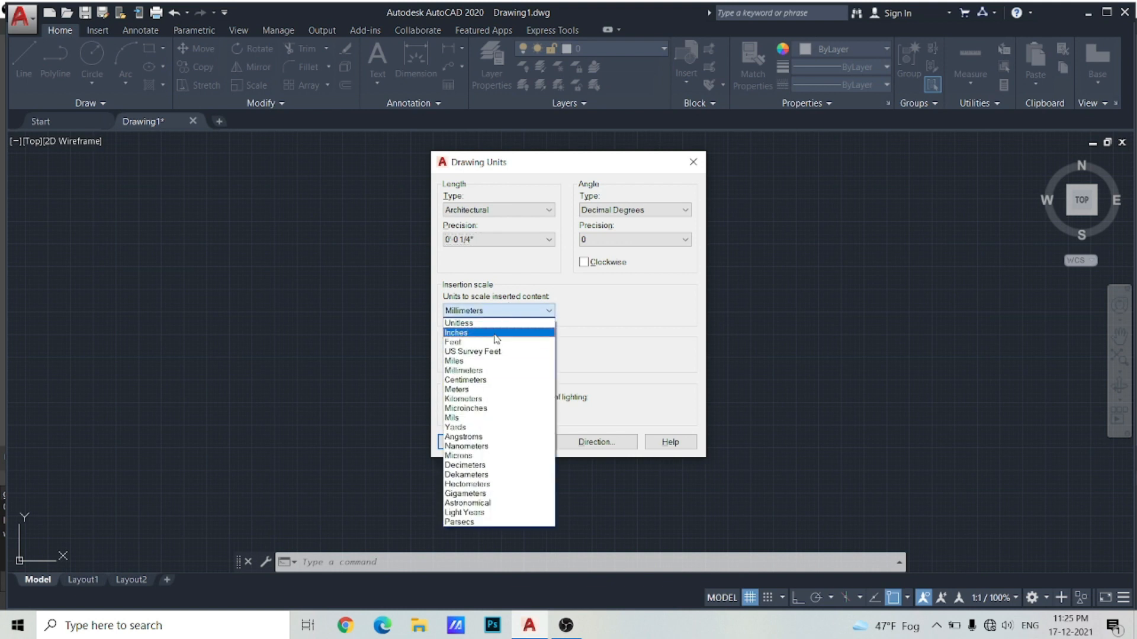
left_click(496, 333)
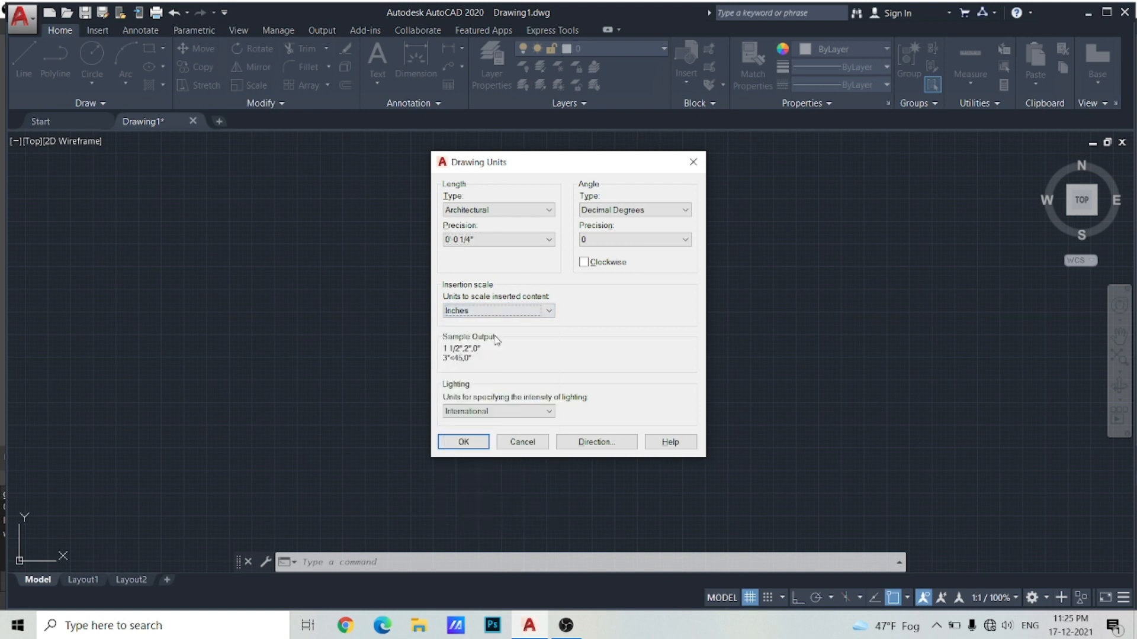
left_click(464, 442)
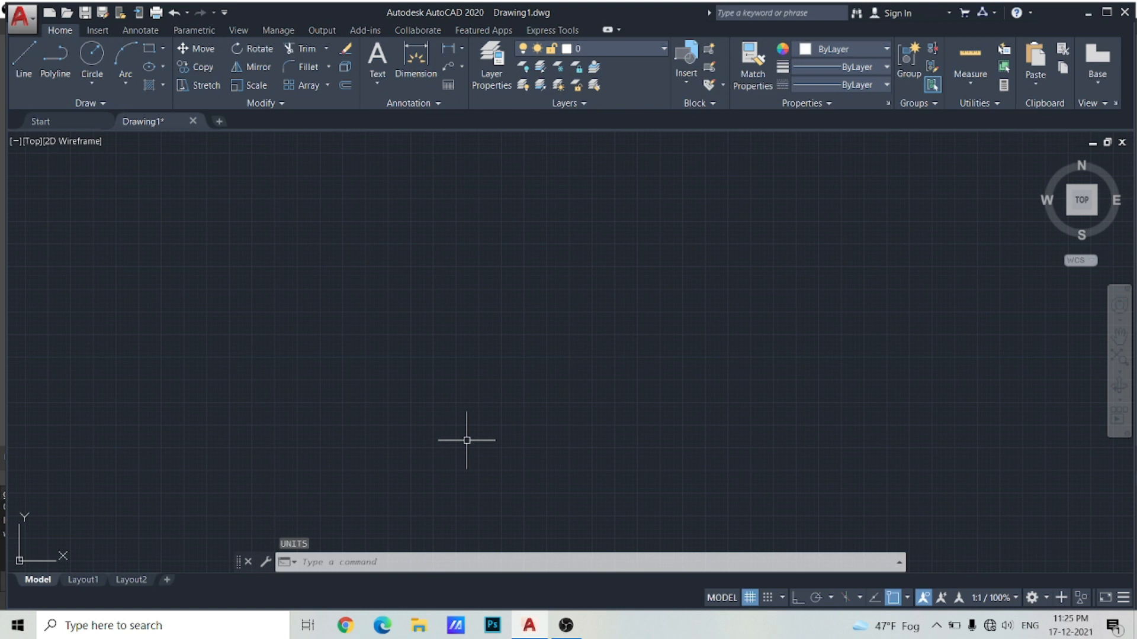
- Modify the ISO-25 dimension style so its linear primary units use the Architectural format
type("d")
key("Return")
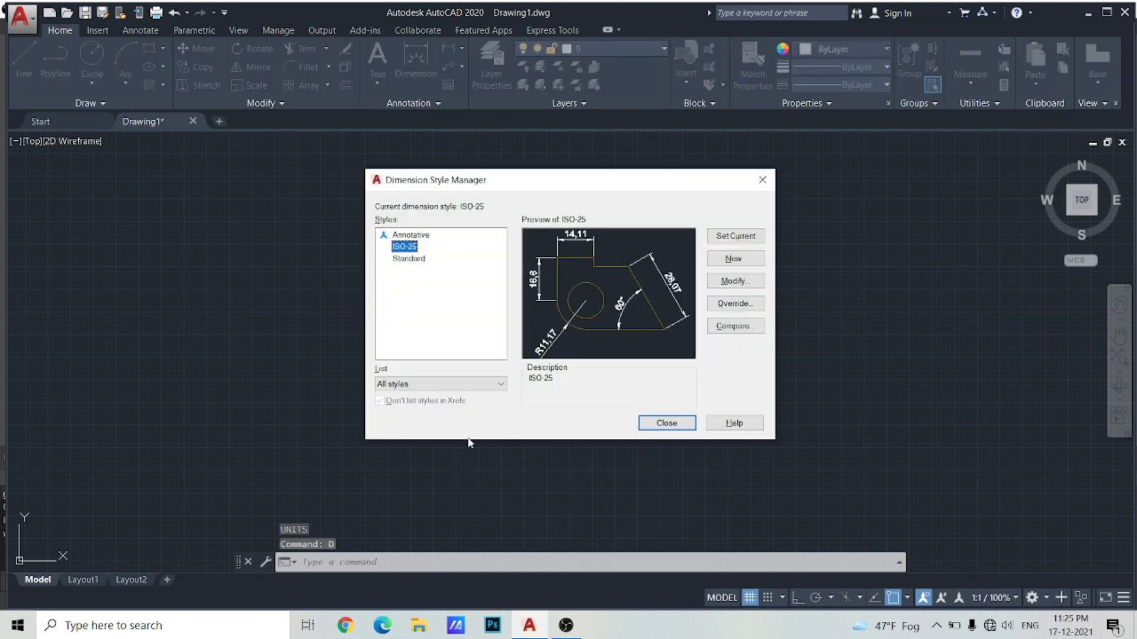
left_click(733, 280)
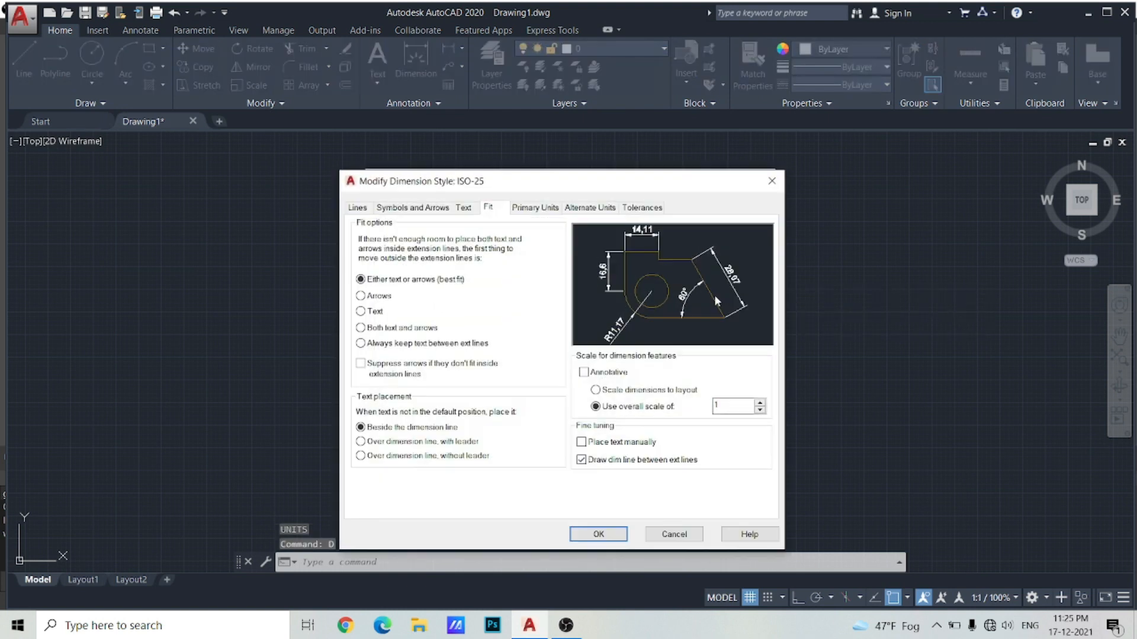
left_click(534, 208)
left_click(496, 237)
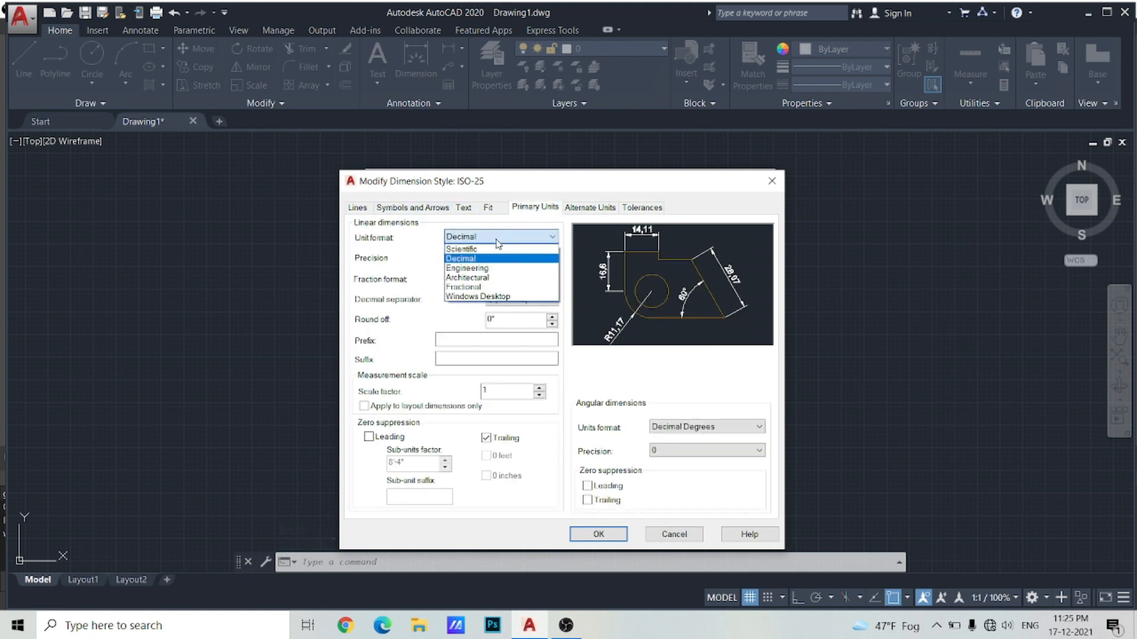
left_click(489, 278)
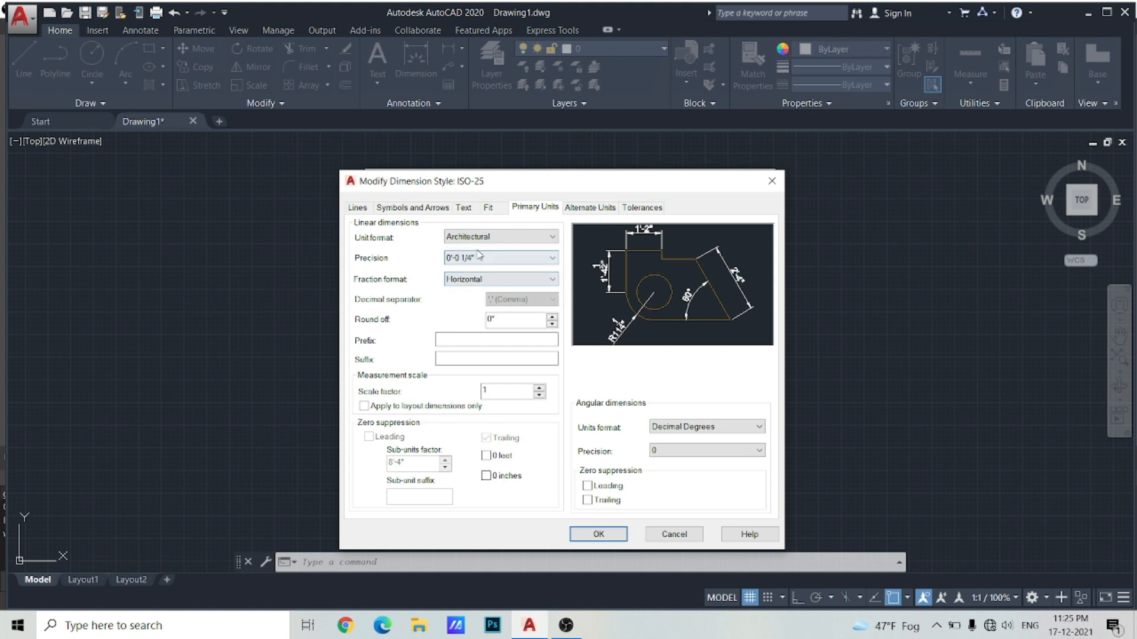
left_click(711, 427)
left_click(710, 428)
left_click(712, 428)
left_click(711, 429)
- Save the ISO-25 style changes, make it the current dimension style and close the style manager
left_click(598, 534)
left_click(722, 235)
left_click(665, 423)
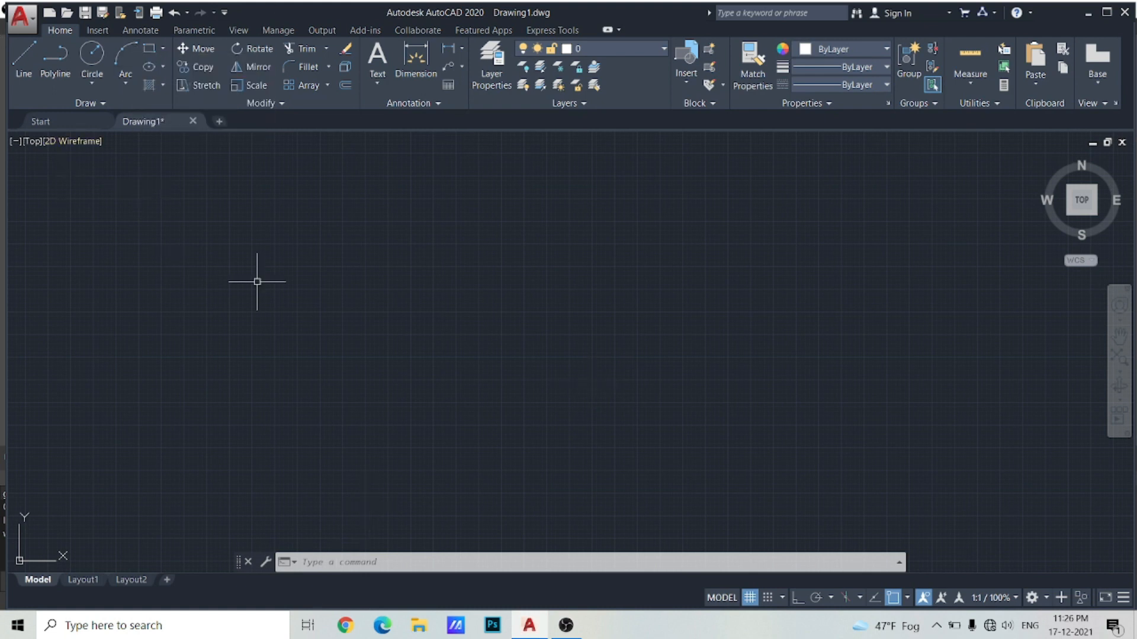
- Draw two connected line segments forming a shallow peak in the upper-left part of the drawing
left_click(27, 82)
left_click(206, 264)
left_click(306, 199)
left_click(486, 233)
key("Escape")
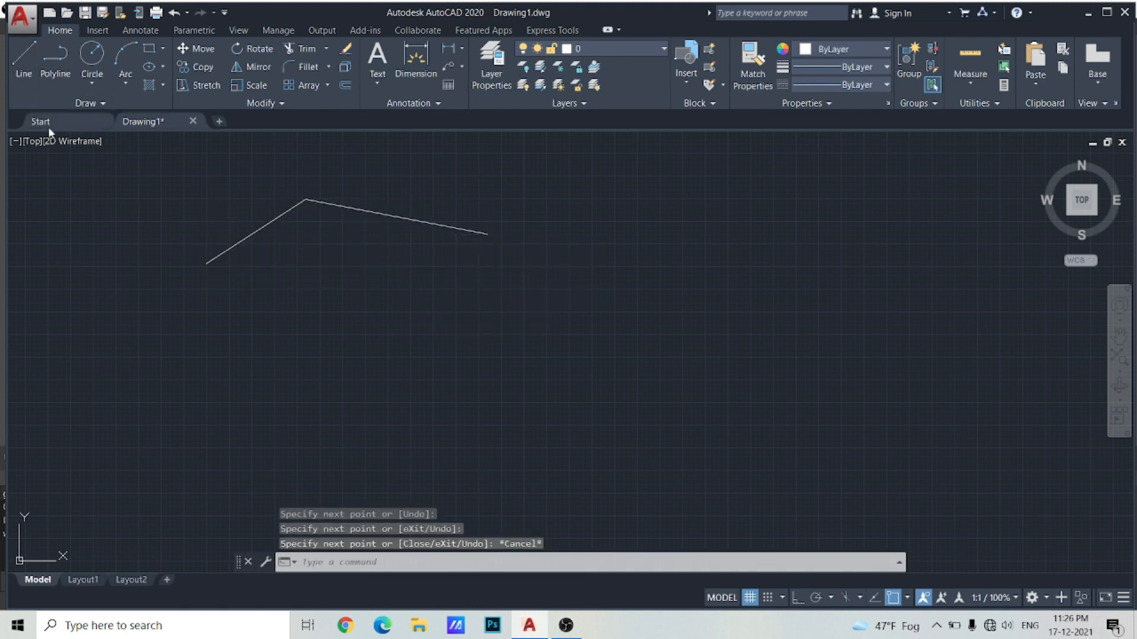
- Draw an open six-segment polyline below the two connected lines
left_click(53, 62)
left_click(211, 325)
left_click(330, 272)
left_click(365, 349)
left_click(99, 419)
left_click(57, 302)
left_click(140, 285)
left_click(160, 306)
key("Escape")
key("Escape")
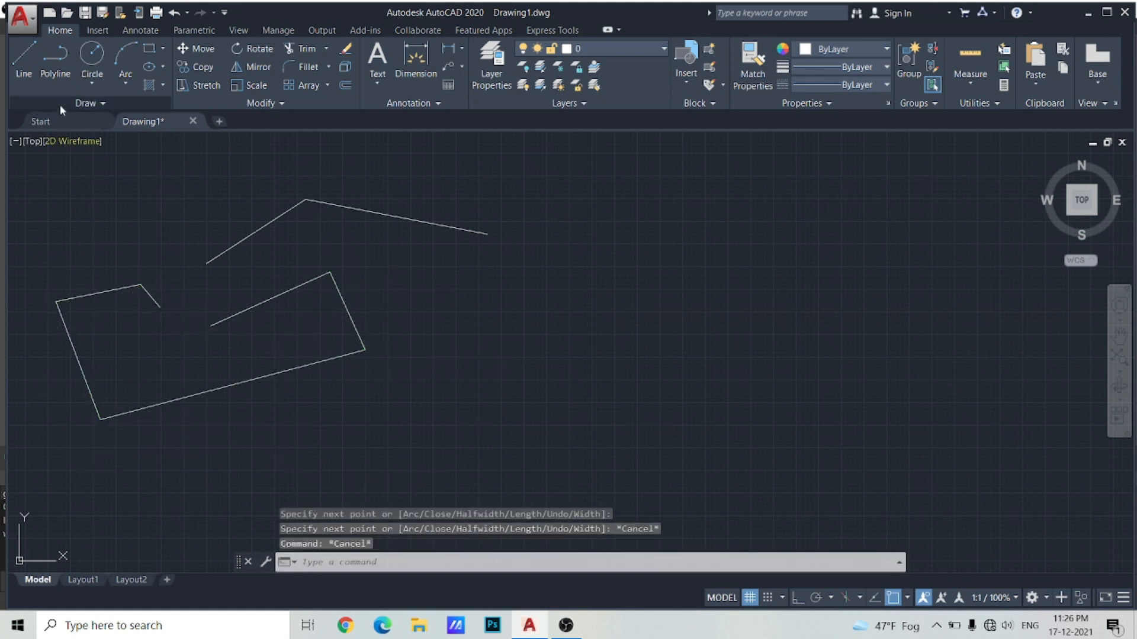
- Examine how the separate line segments are selected compared with the polyline, and clear the selection
left_click(237, 244)
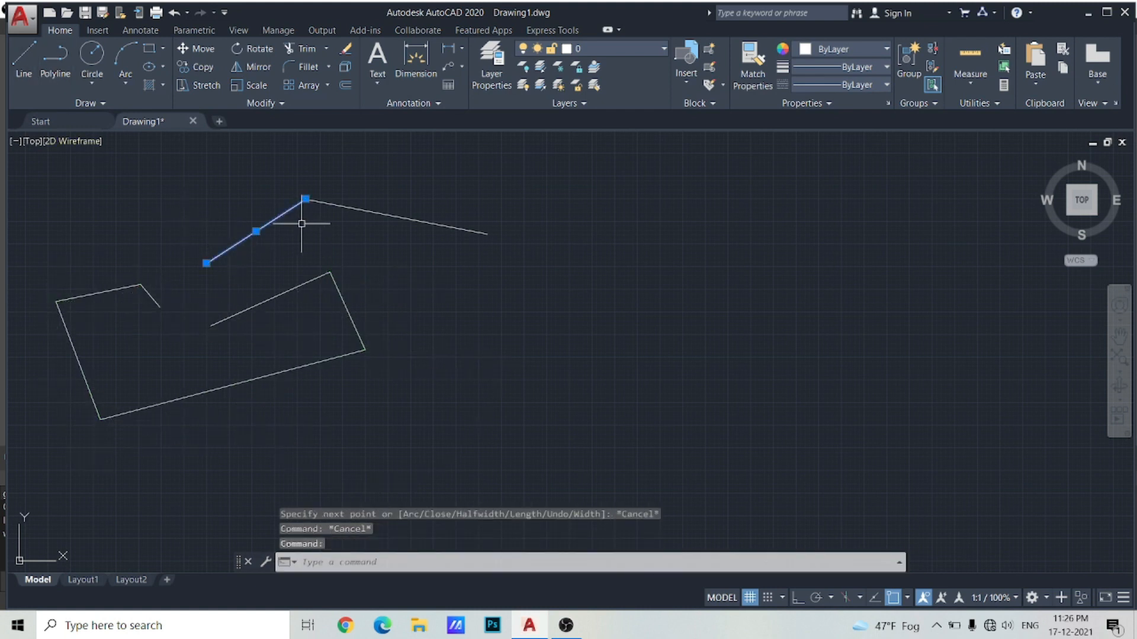
left_click(332, 207)
key("Escape")
left_click(92, 301)
left_click(93, 295)
key("Escape")
key("Escape")
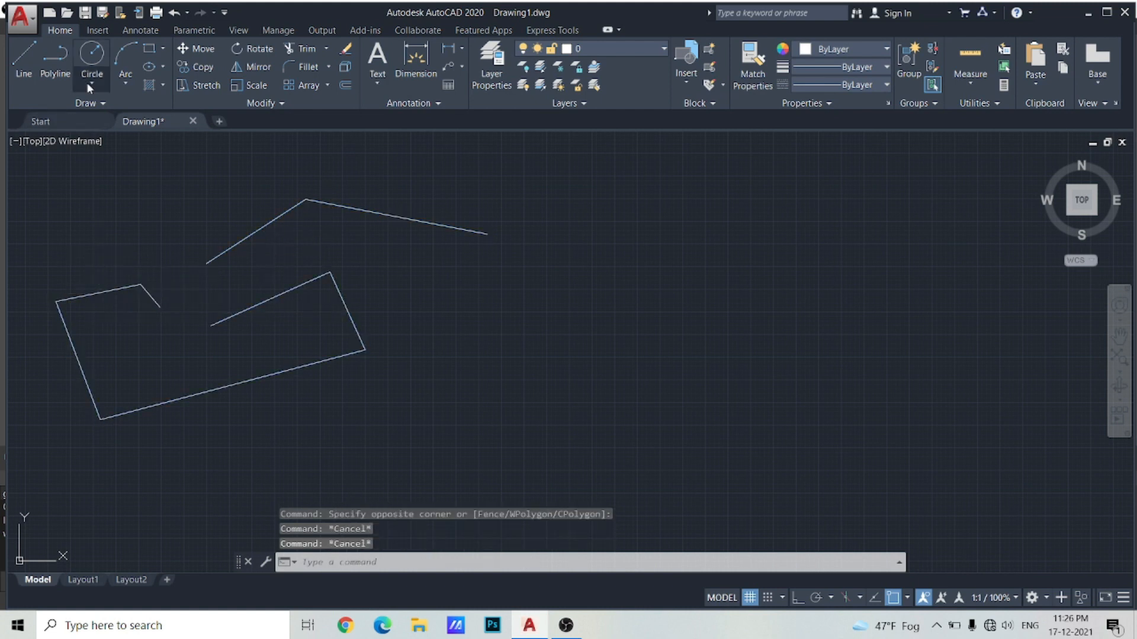
left_click(91, 84)
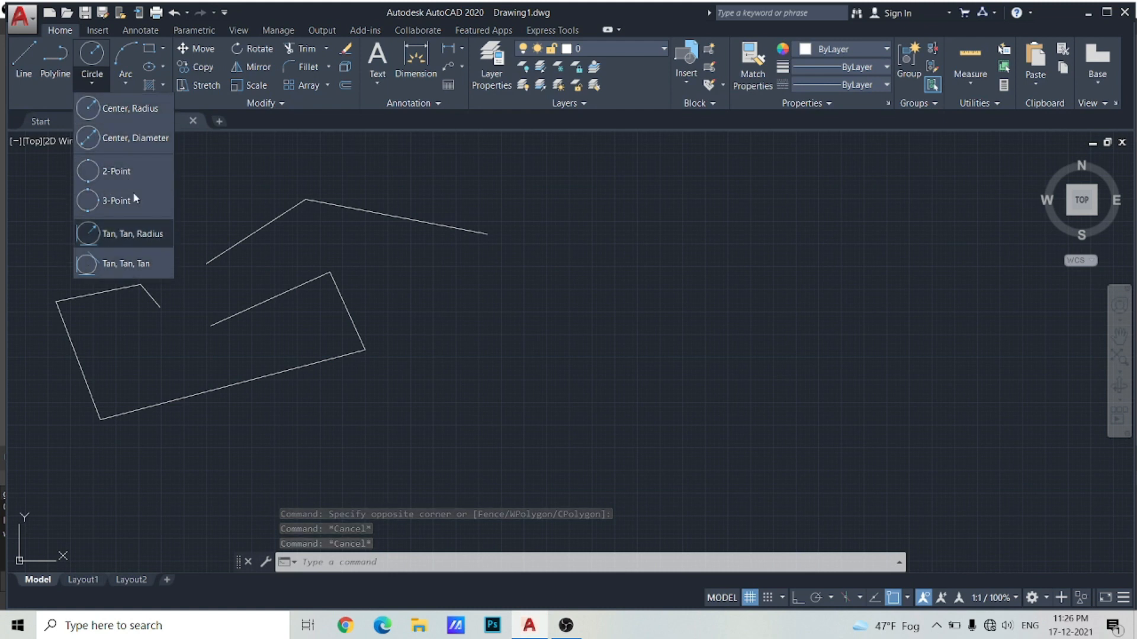
left_click(125, 84)
left_click(124, 86)
left_click(123, 88)
left_click(101, 102)
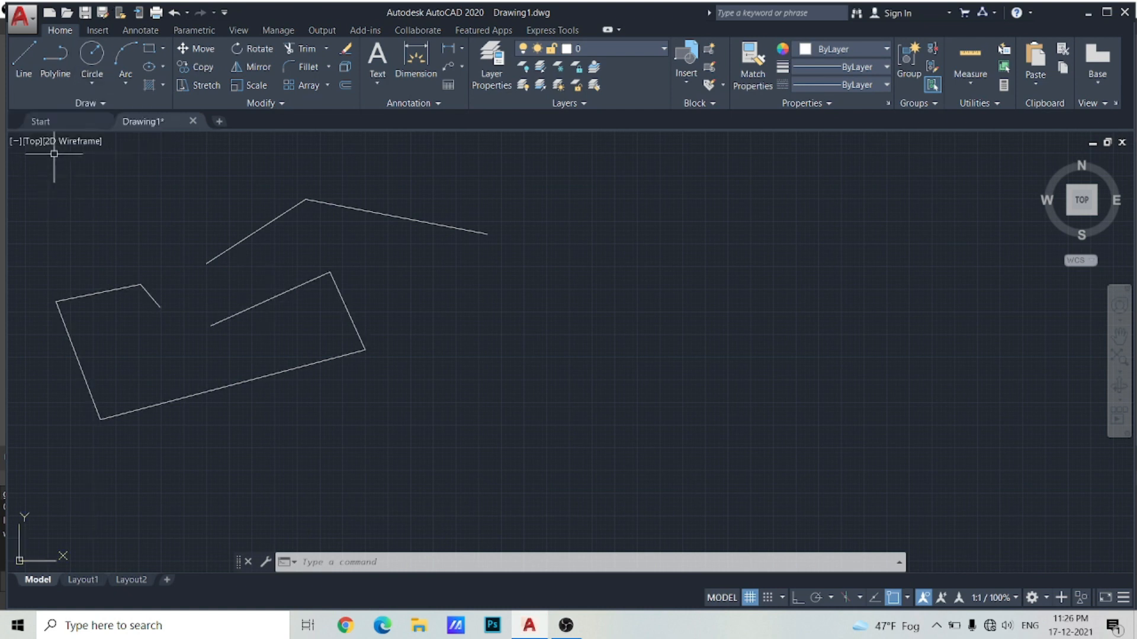
- Draw several construction lines at different angles through one common point beside the existing lines and polyline
left_click(95, 104)
left_click(59, 119)
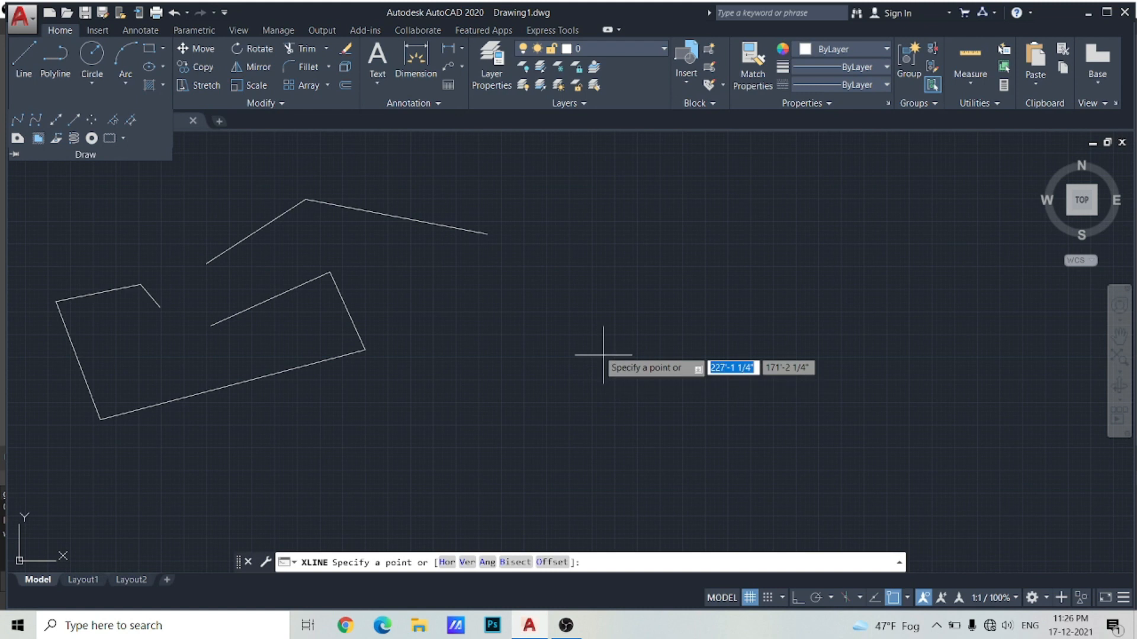
left_click(561, 311)
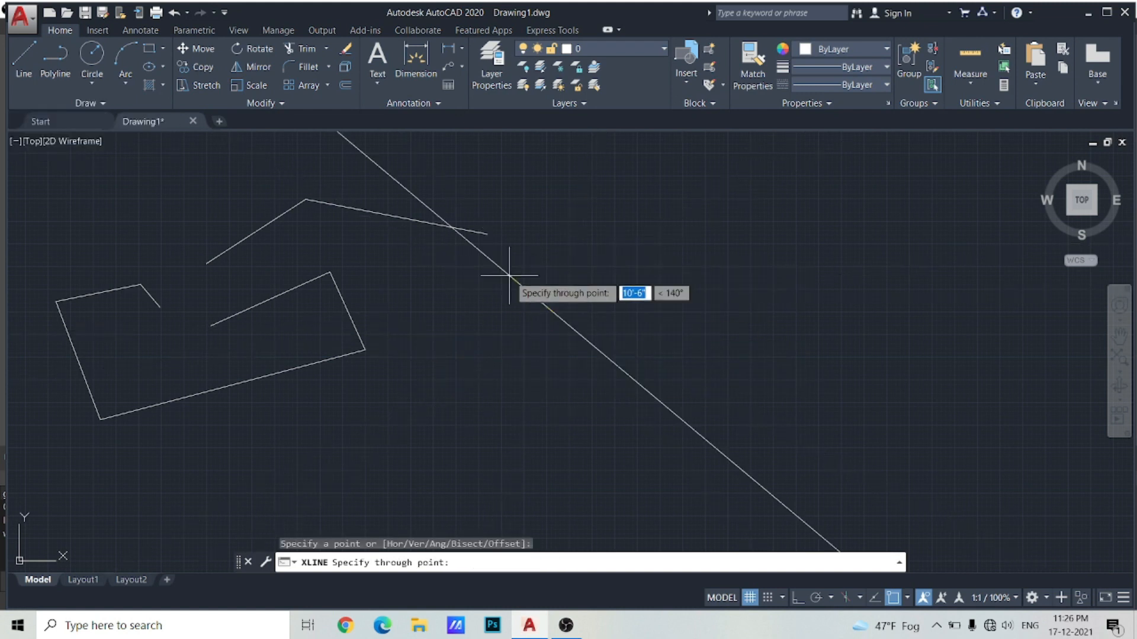
left_click(565, 288)
left_click(507, 316)
left_click(559, 396)
left_click(492, 359)
left_click(594, 379)
left_click(705, 346)
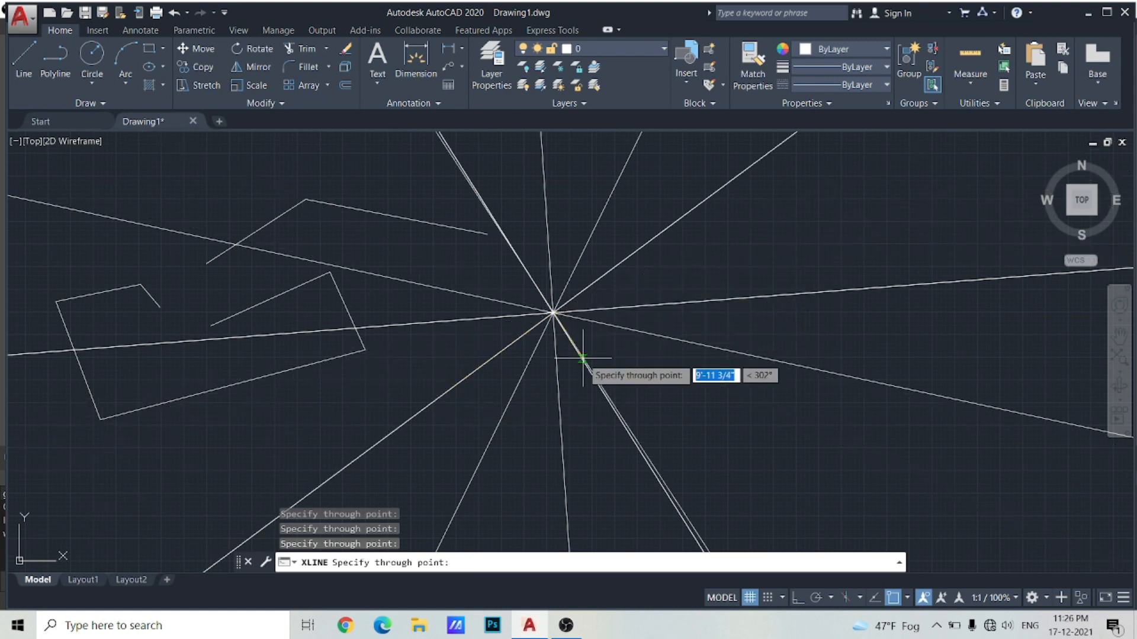
key("Escape")
- Delete all lines, polylines and construction lines from the drawing
key("ctrl+a")
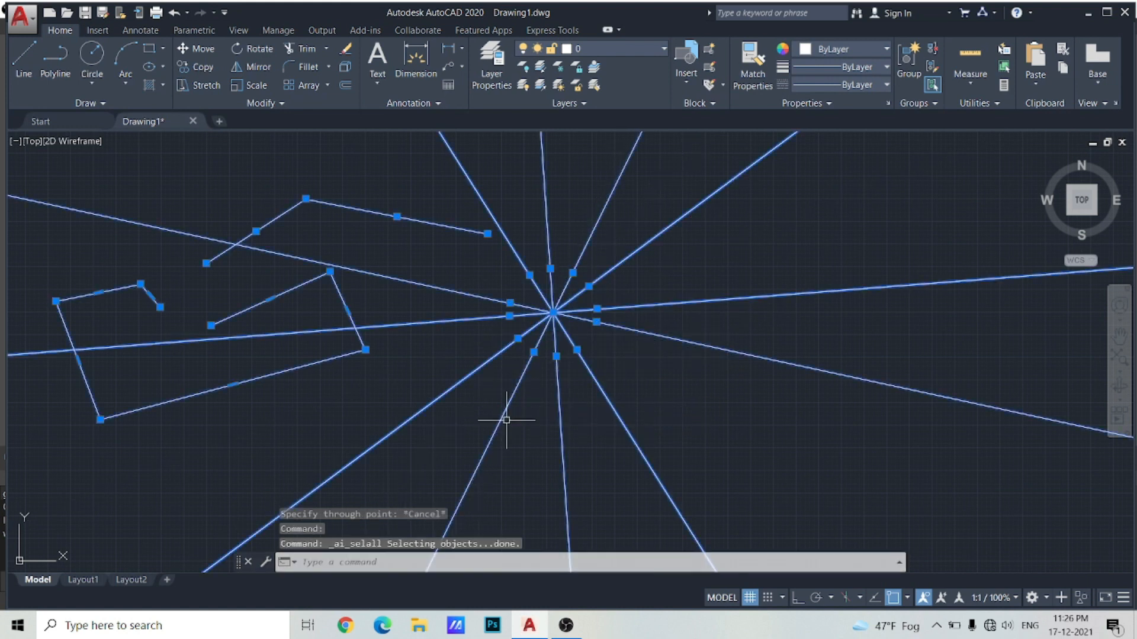
key("Delete")
- Place three filled donuts with inside diameter 0 and outside diameter 2' in a loose triangle
left_click(97, 104)
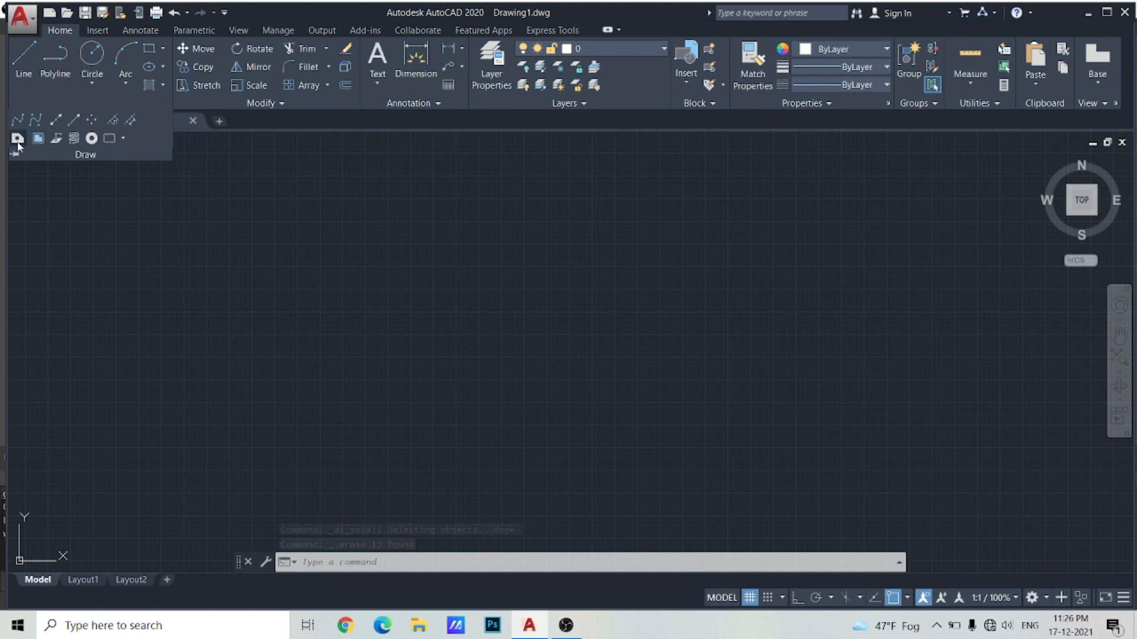
left_click(92, 140)
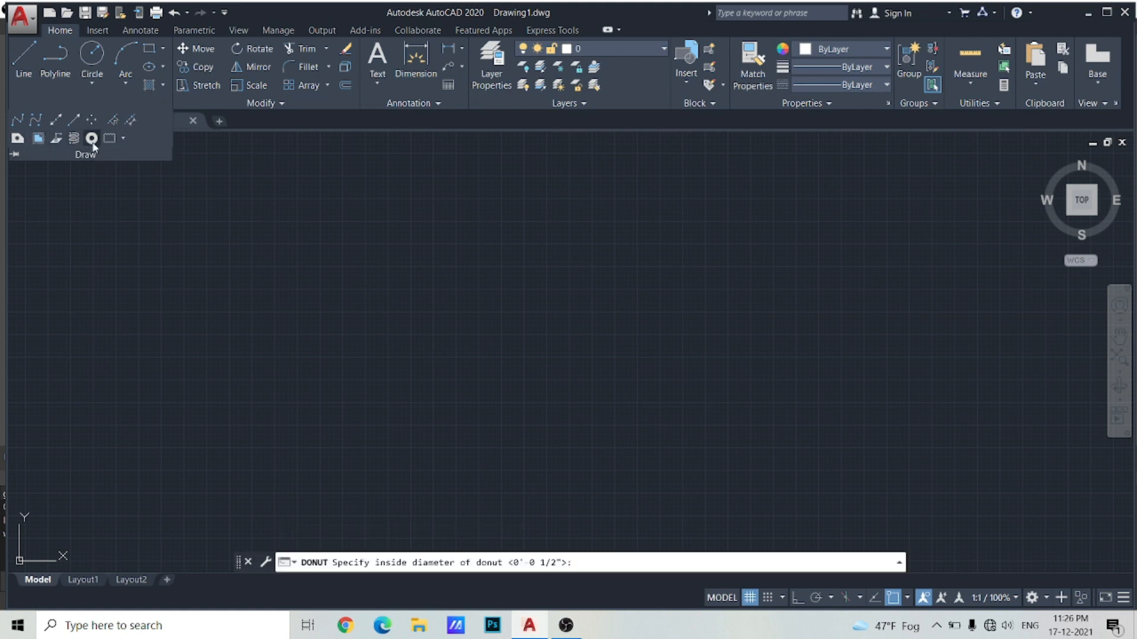
left_click(94, 142)
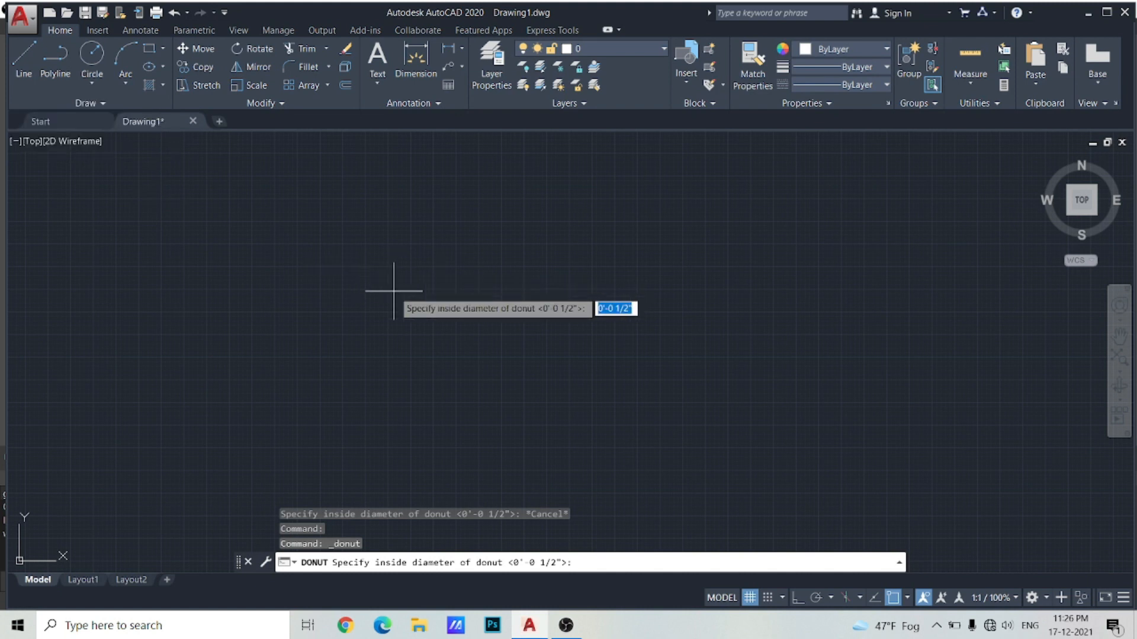
type("0")
key("Return")
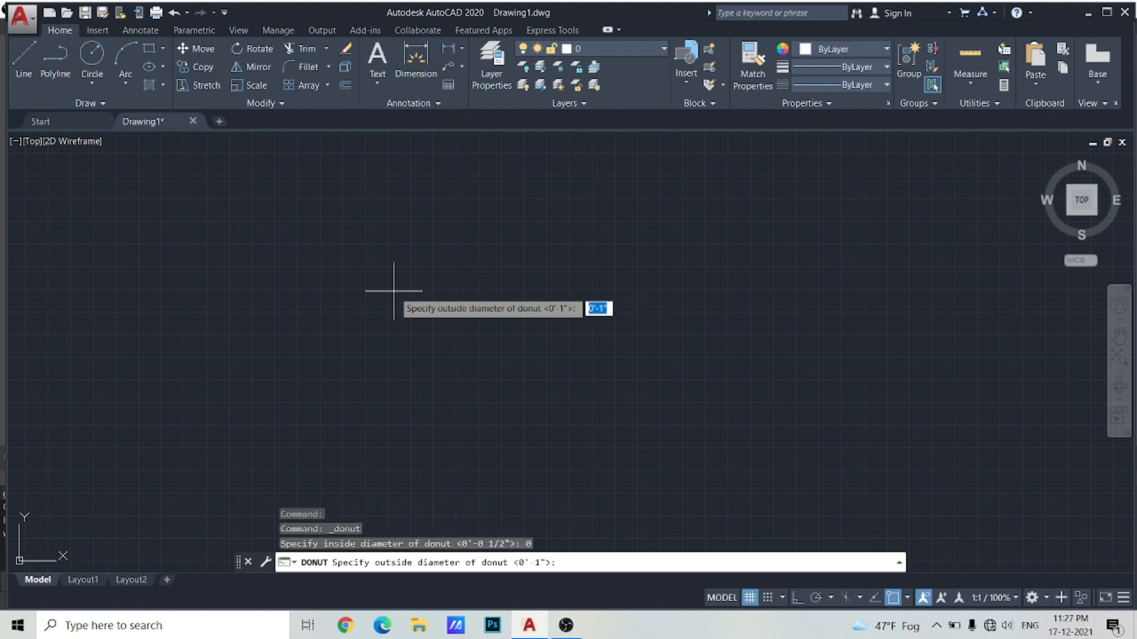
type("2")
key("Return")
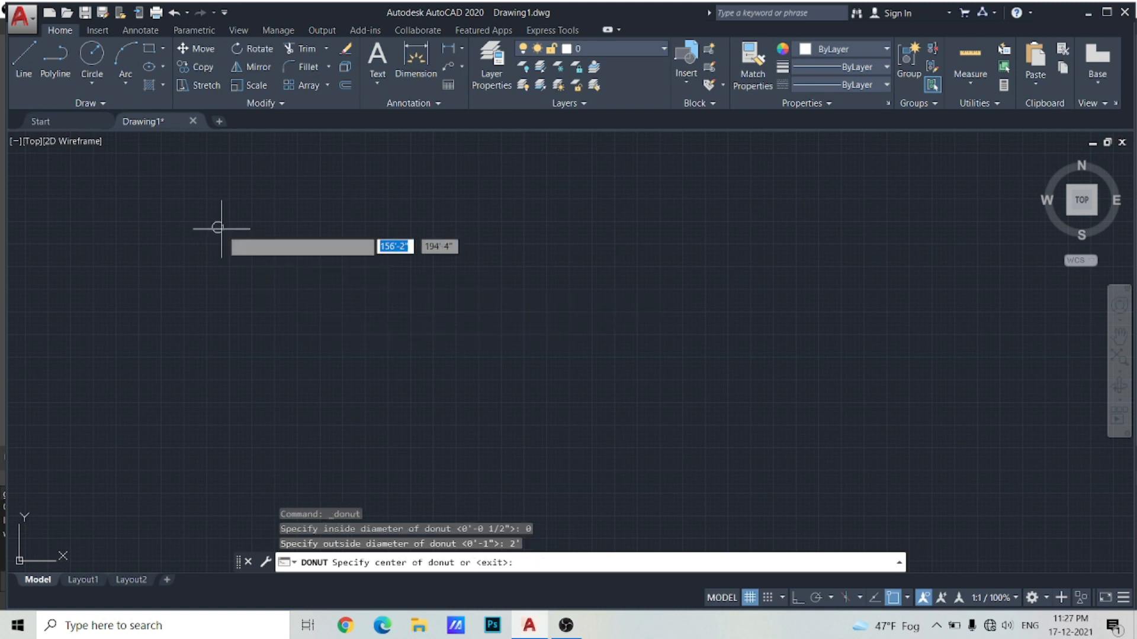
left_click(314, 296)
left_click(389, 340)
left_click(436, 285)
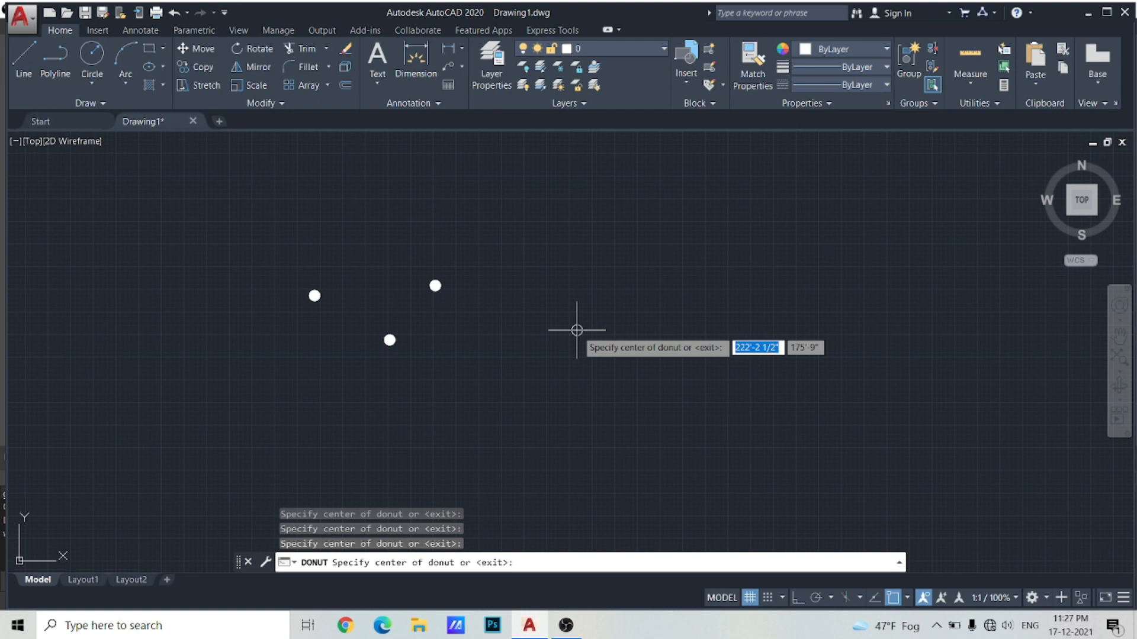
- Place three more filled donuts in a horizontal row to the right of the first three
left_click(576, 331)
left_click(618, 331)
left_click(686, 331)
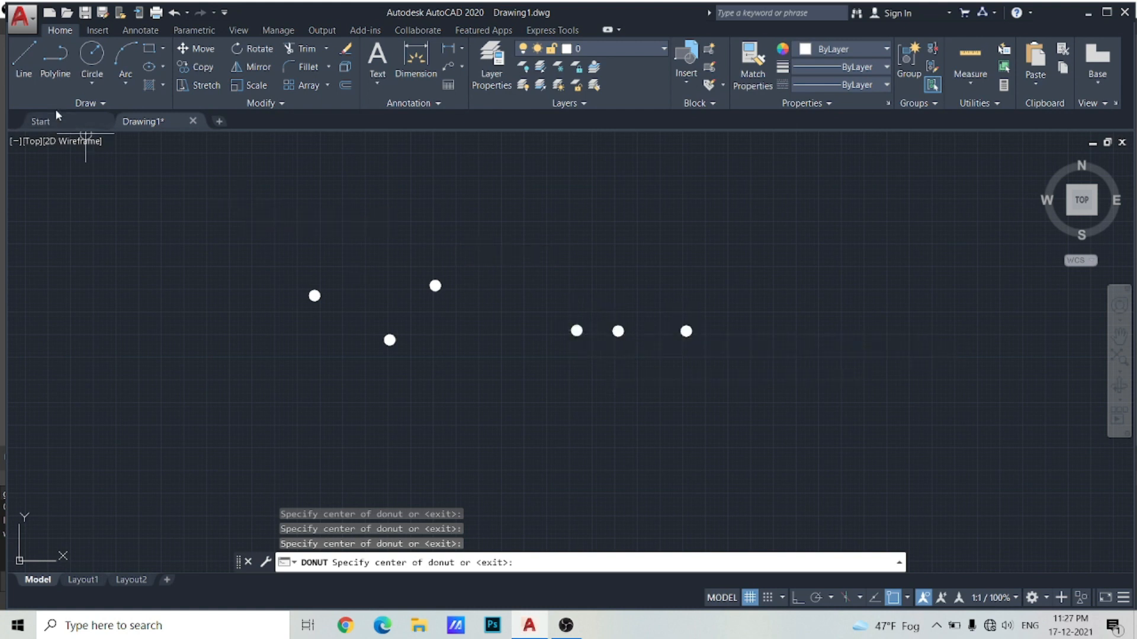
- Draw a nearly horizontal line just above the row of three donuts
left_click(24, 60)
left_click(548, 290)
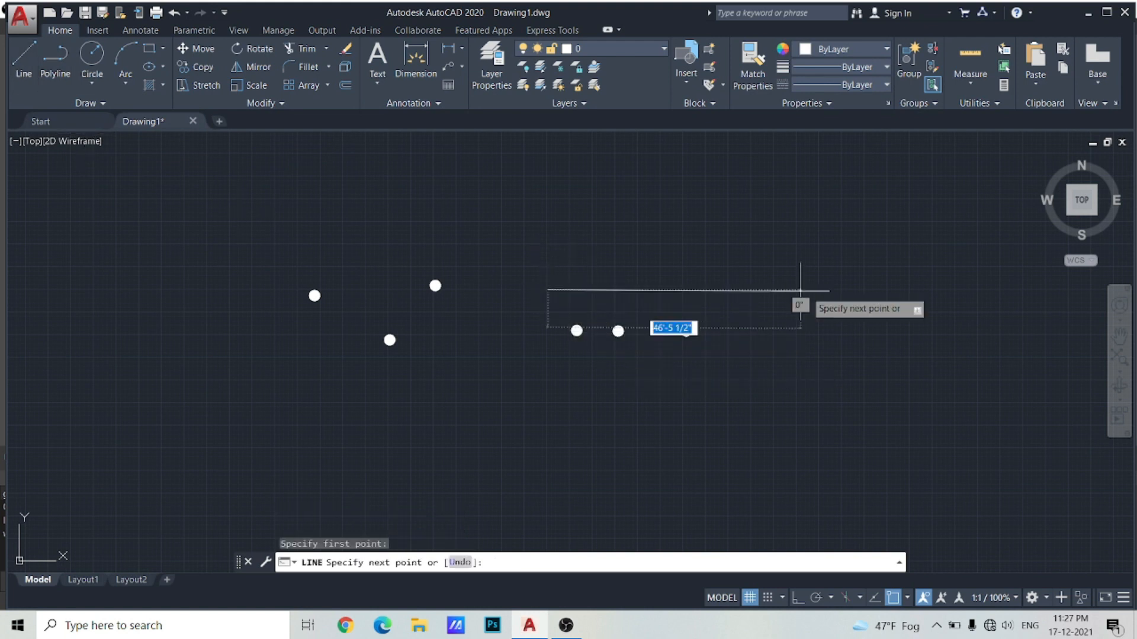
left_click(822, 292)
key("Return")
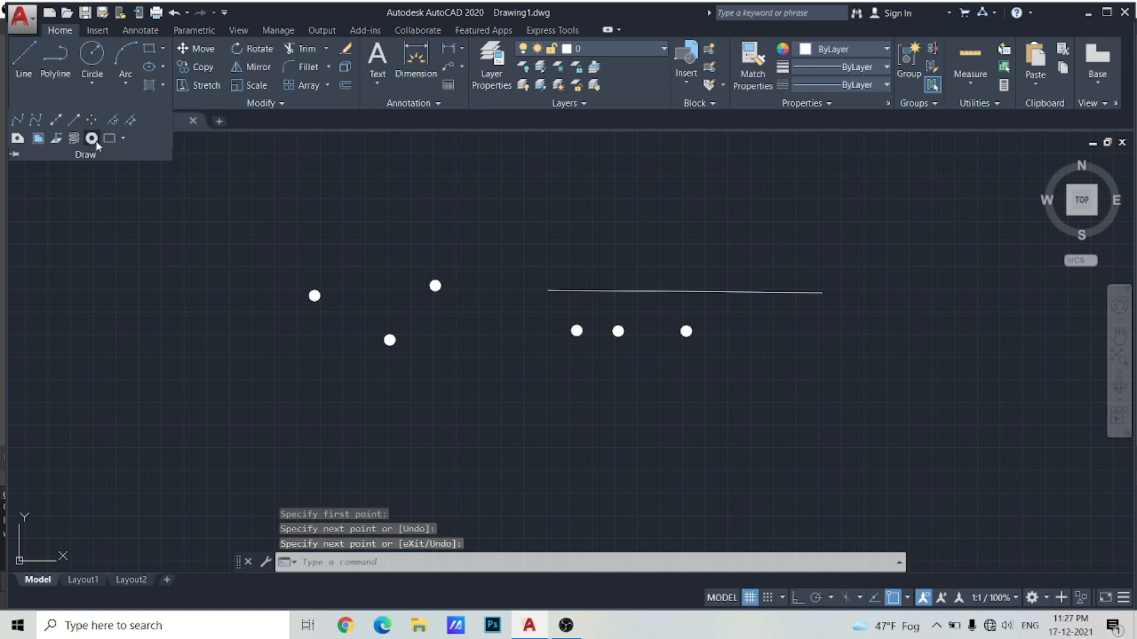
- Place four filled donuts with inside diameter 0 and outside diameter 2' along the line, starting at its left end
left_click(92, 138)
key("Return")
key("Return")
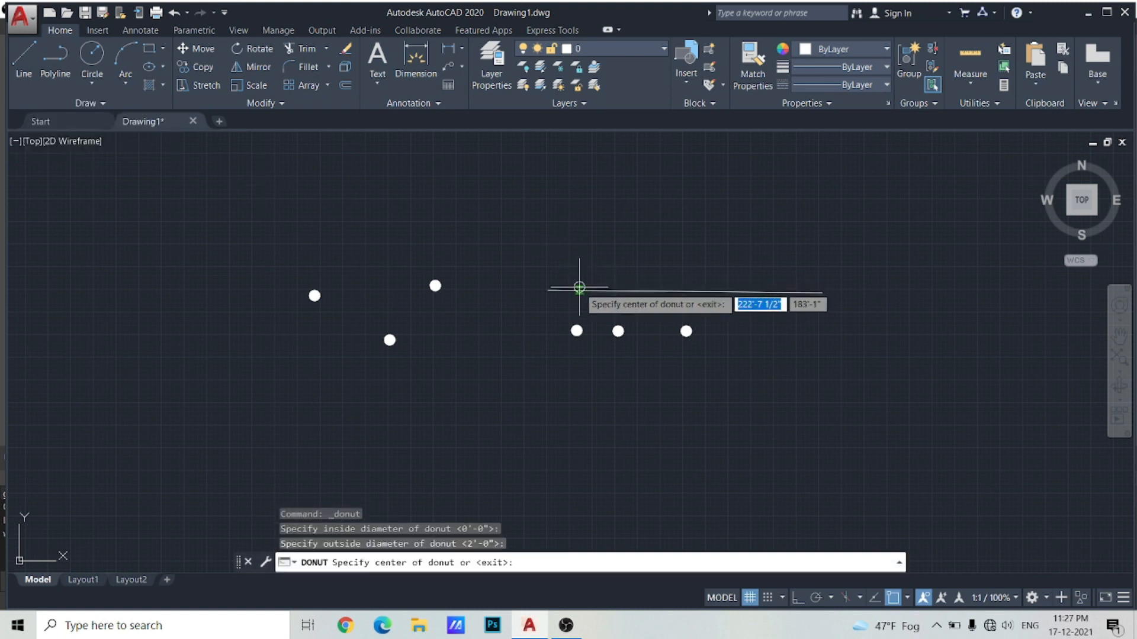
left_click(547, 290)
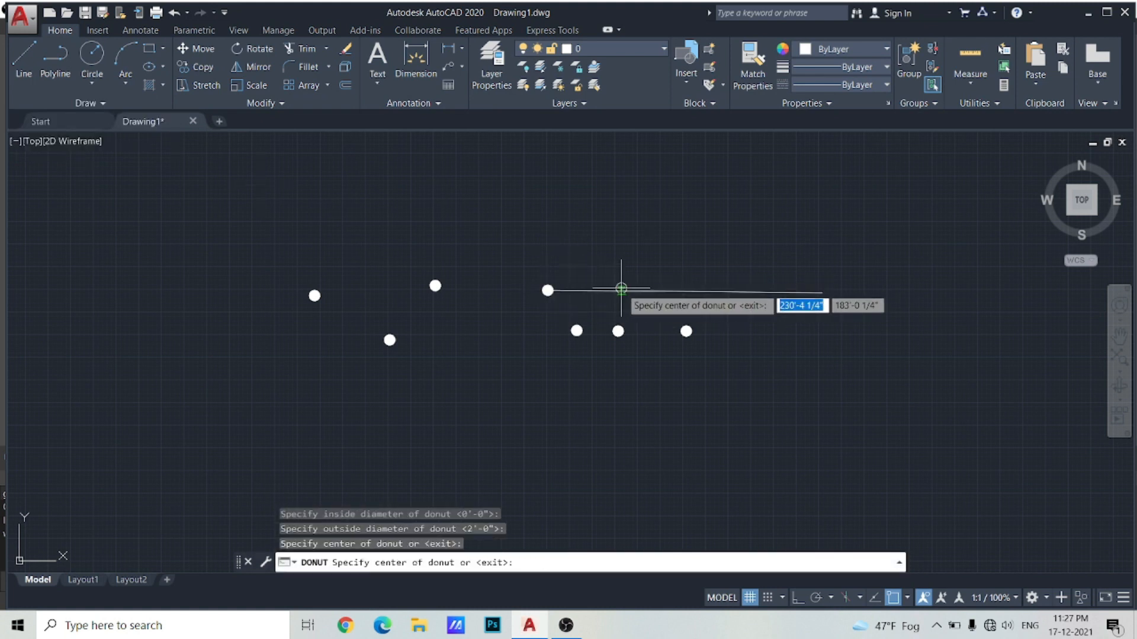
left_click(618, 291)
left_click(703, 292)
left_click(785, 292)
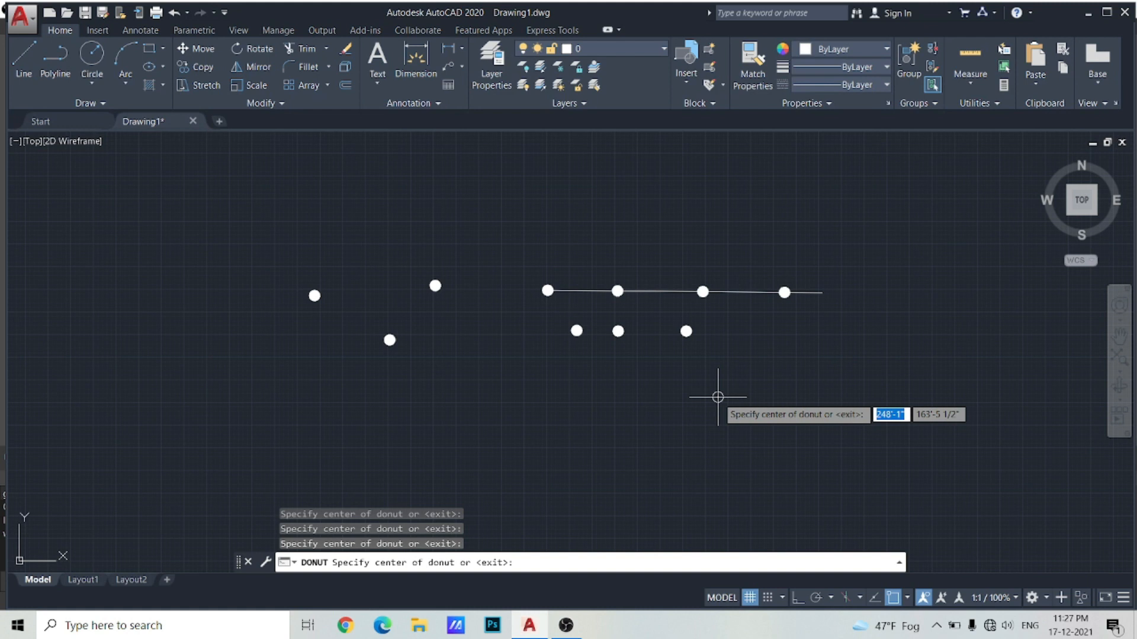
- End the Donut command and delete all donuts and the line from the drawing
key("Escape")
key("ctrl+a")
key("Delete")
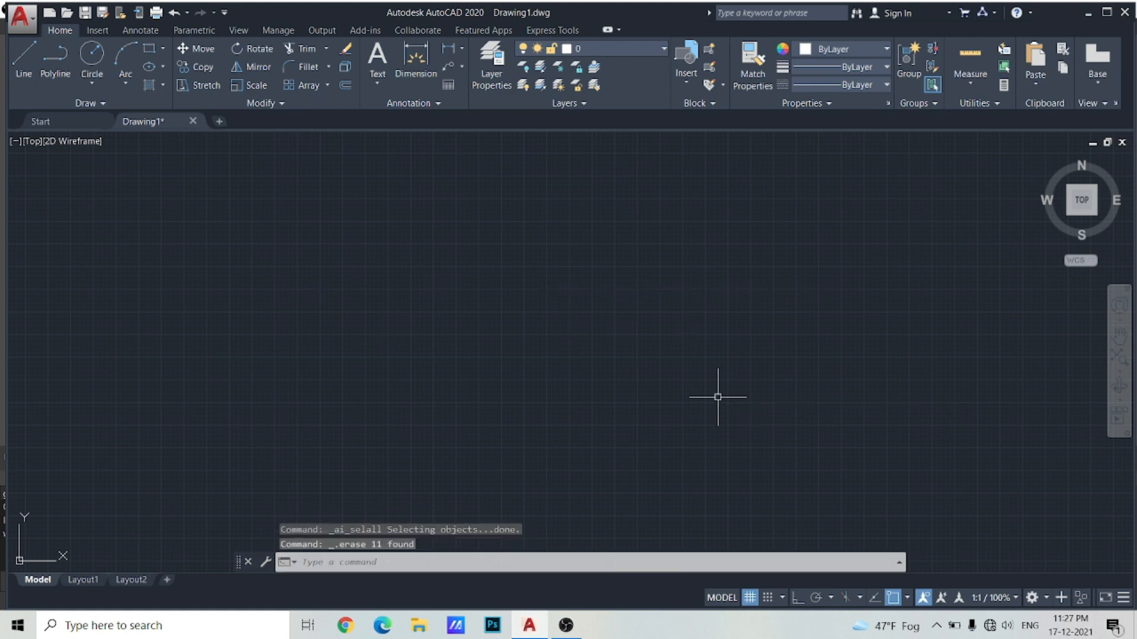
left_click(158, 53)
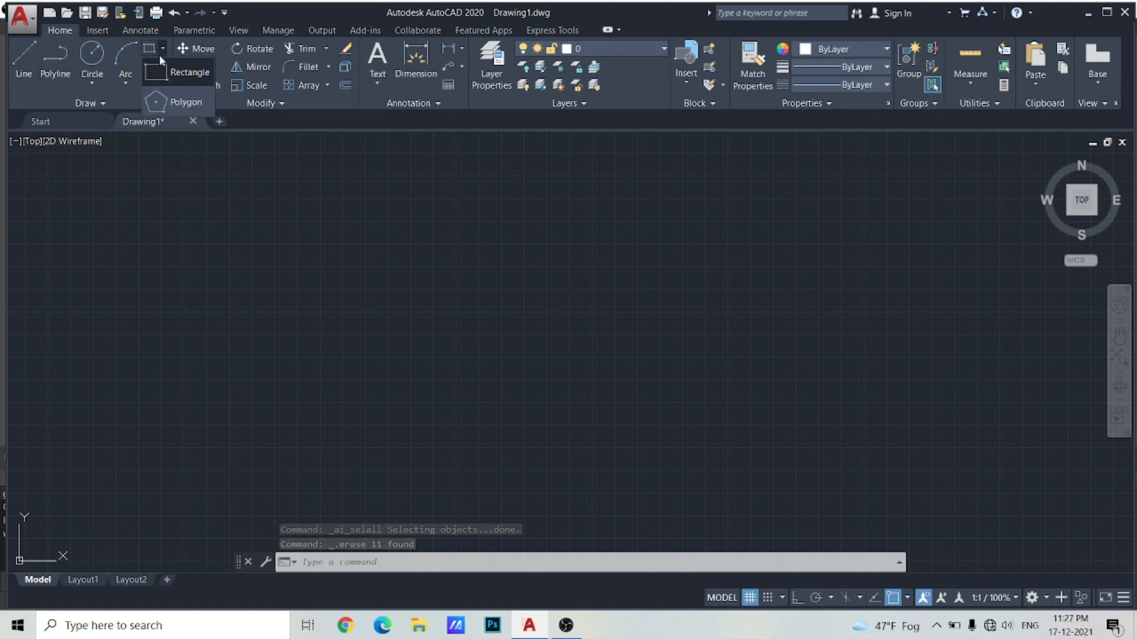
left_click(118, 104)
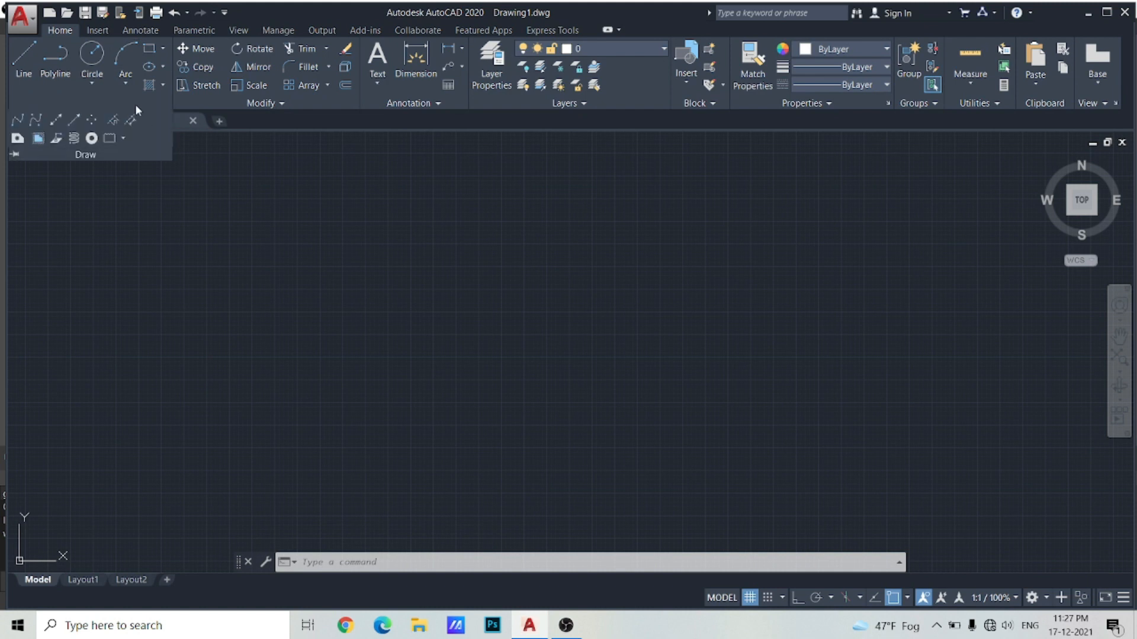
left_click(126, 137)
key("Escape")
key("Escape")
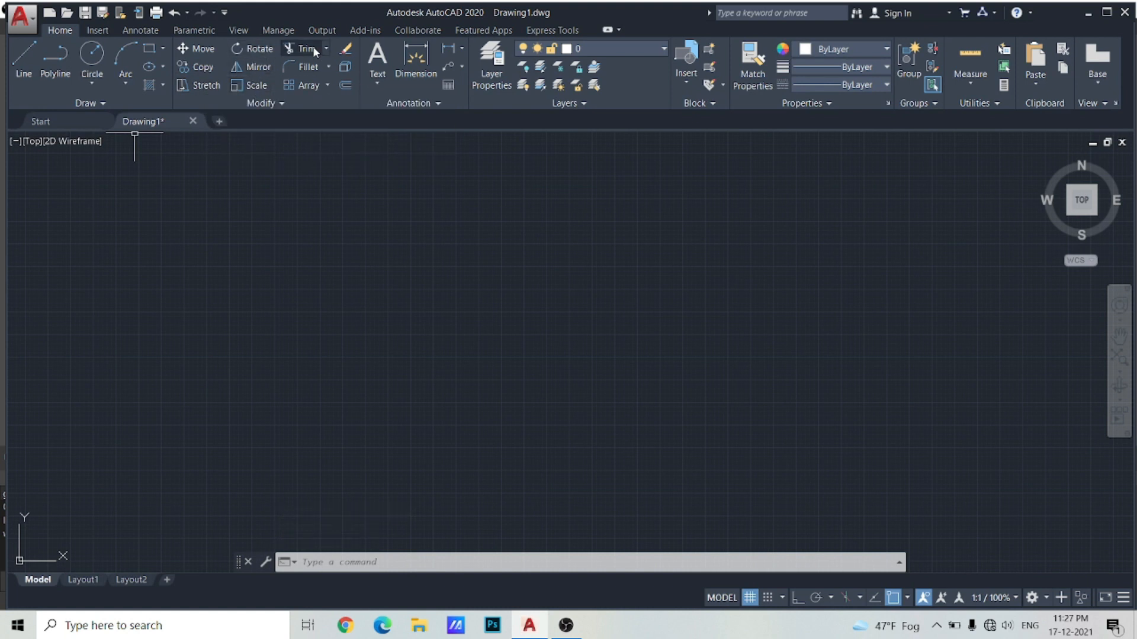
left_click(295, 103)
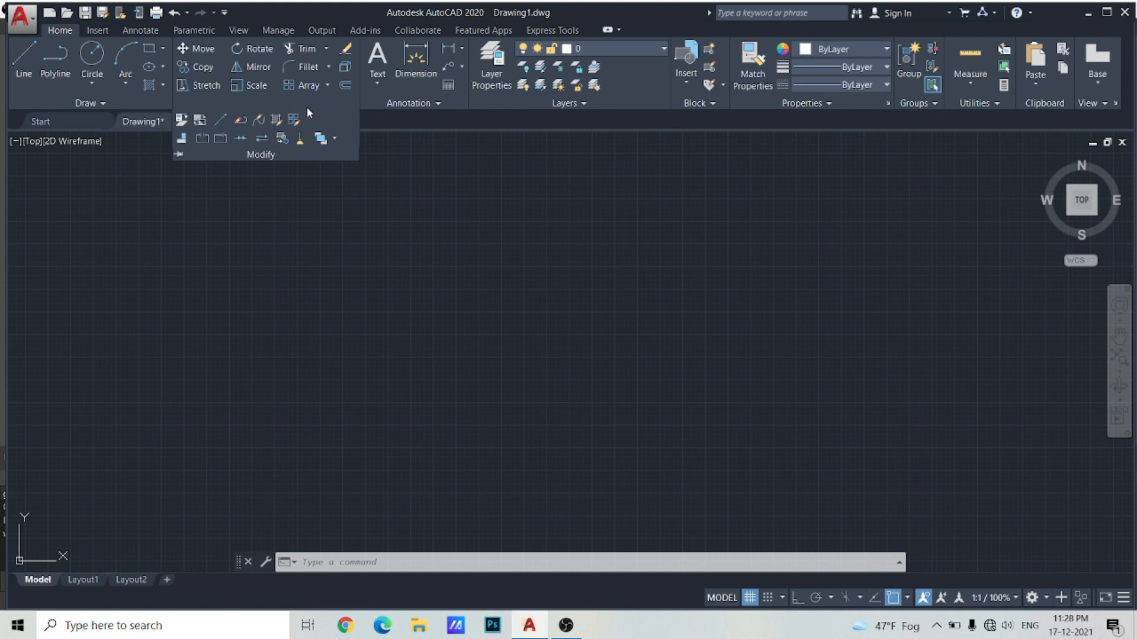
left_click(201, 138)
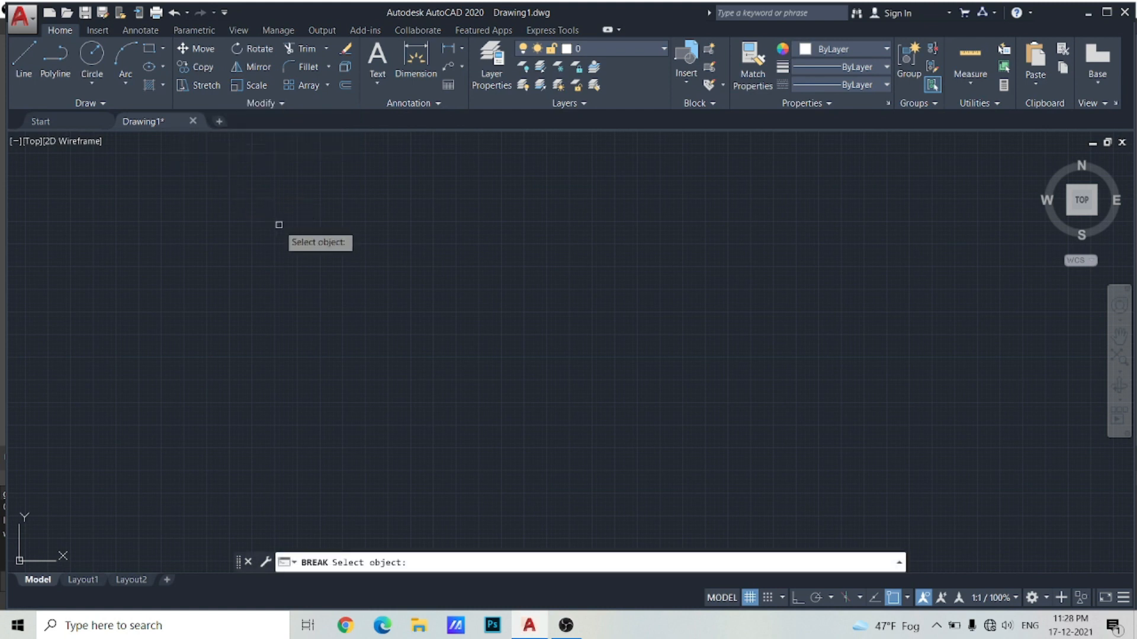
key("Escape")
- Draw a closed, irregular five-sided outline from connected lines in the middle of the drawing area
left_click(23, 58)
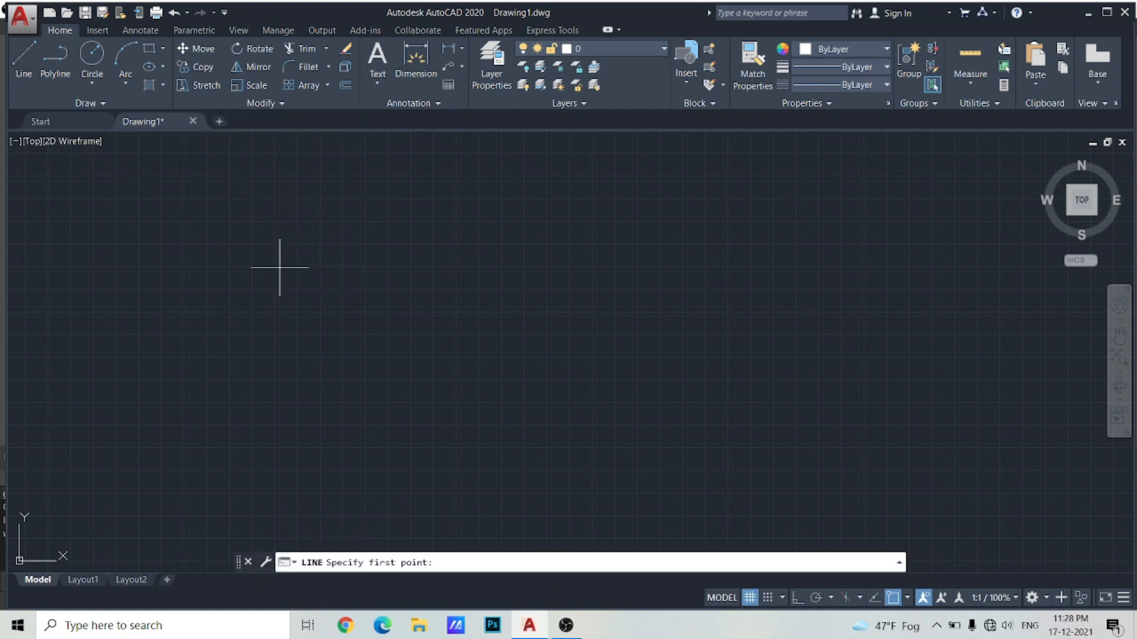
left_click(340, 287)
left_click(762, 283)
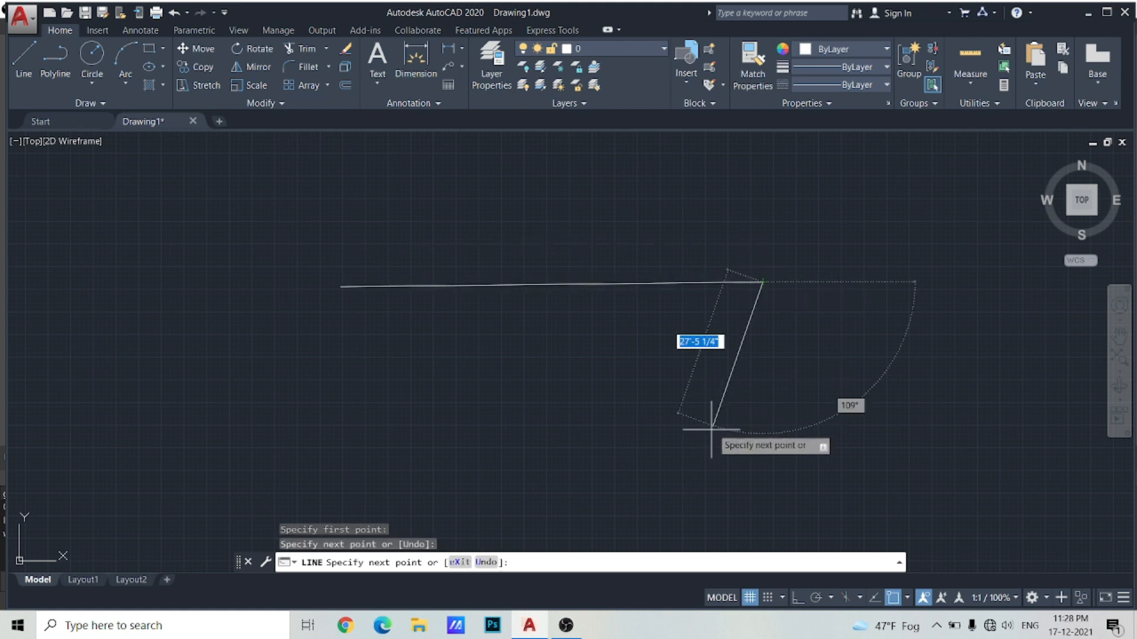
left_click(708, 433)
left_click(334, 460)
left_click(290, 332)
left_click(340, 288)
key("Escape")
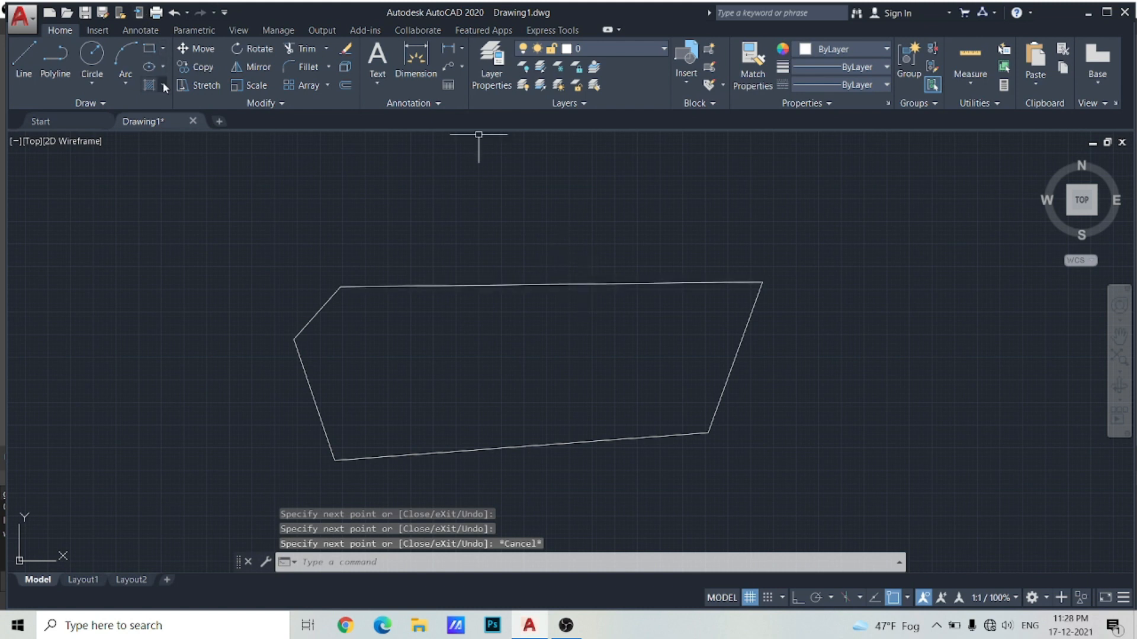
- Break the outline's upper line between two points right of its middle to leave a small gap
left_click(267, 102)
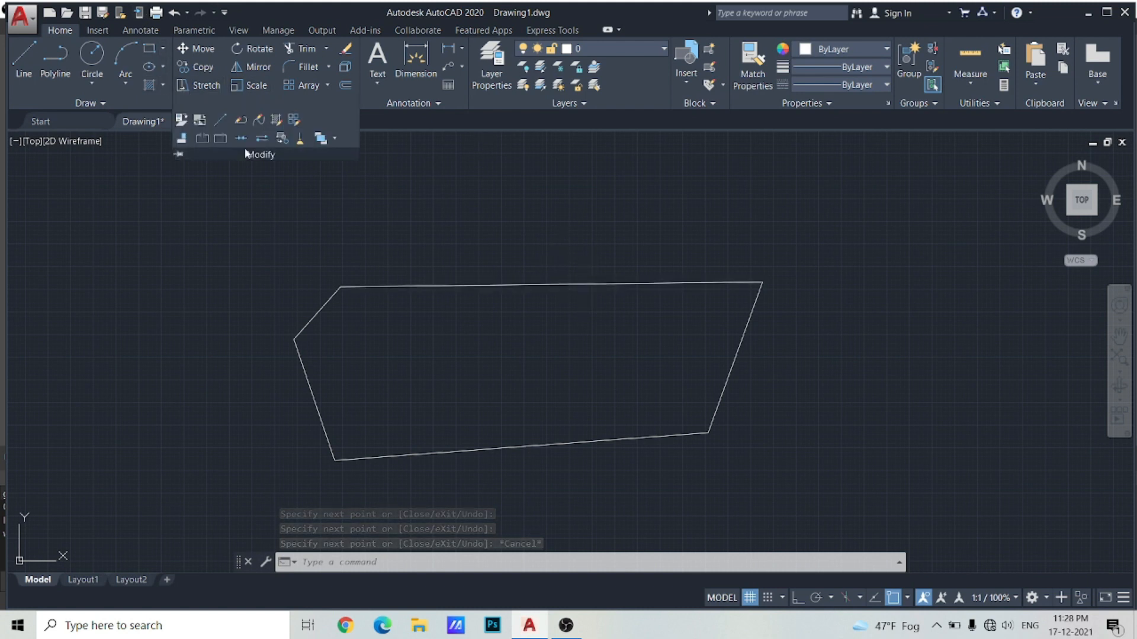
left_click(204, 137)
left_click(604, 285)
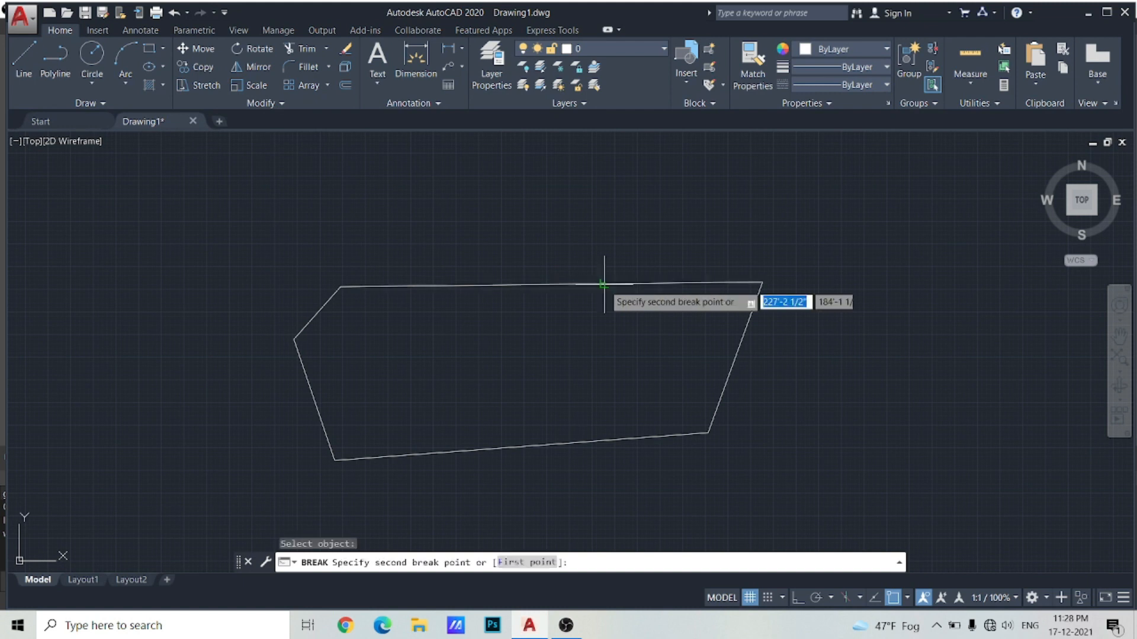
left_click(634, 285)
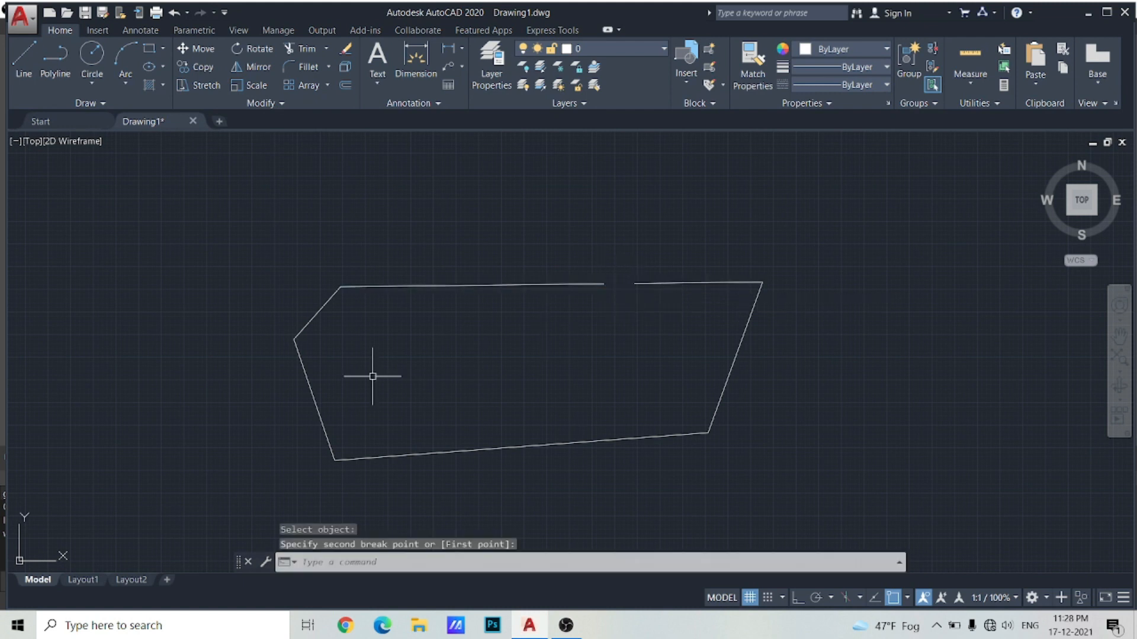
- Delete the entire five-sided outline from the drawing
key("ctrl+a")
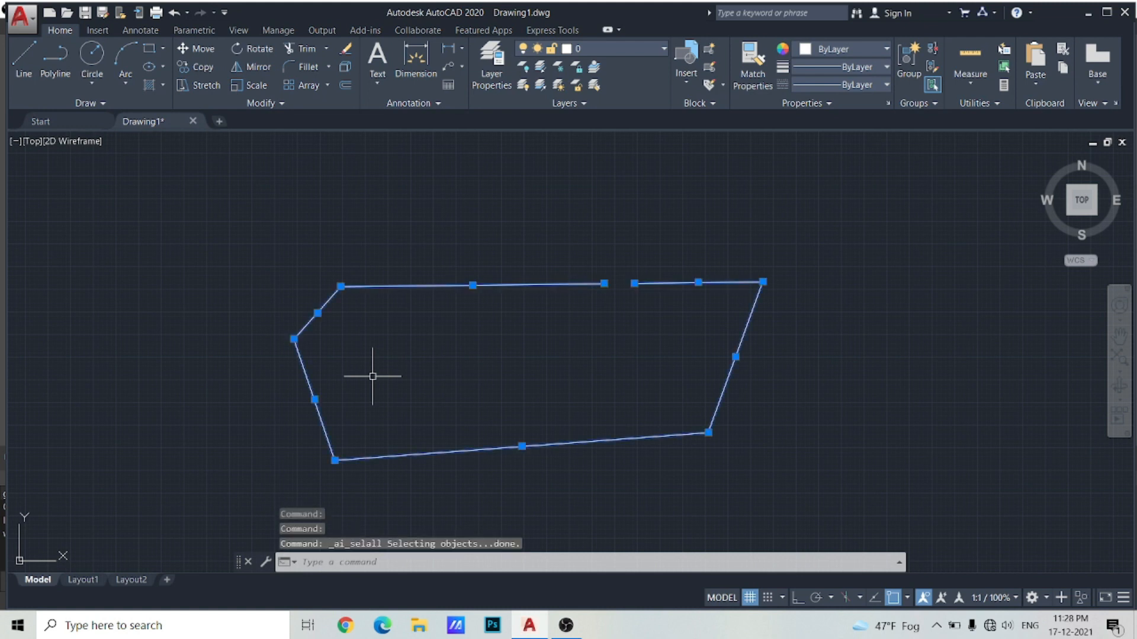
key("Delete")
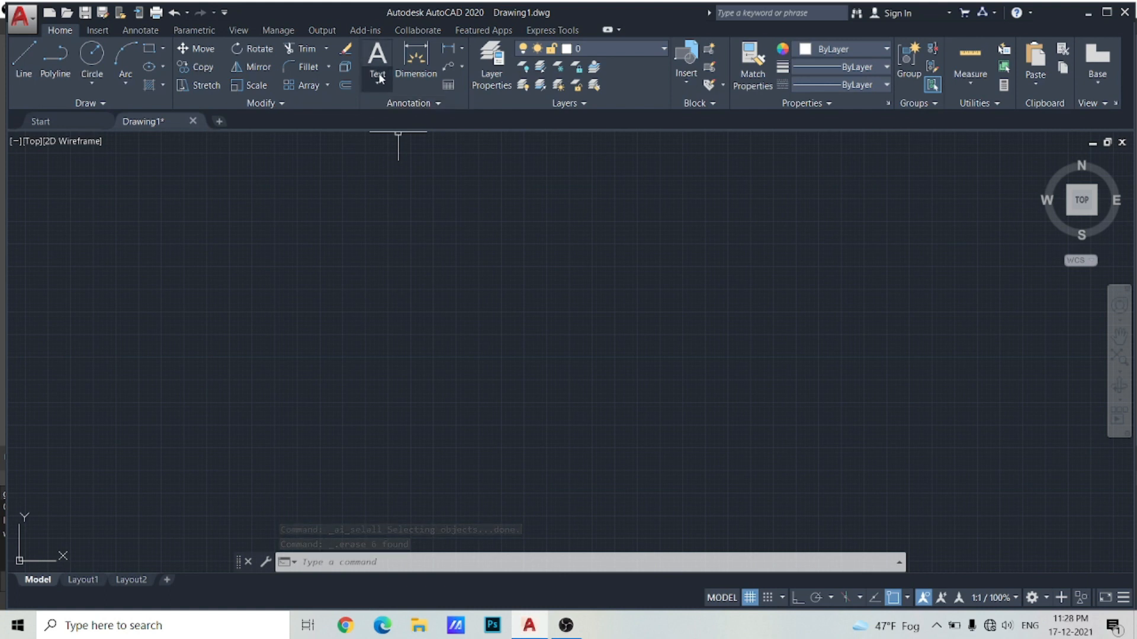
left_click(437, 102)
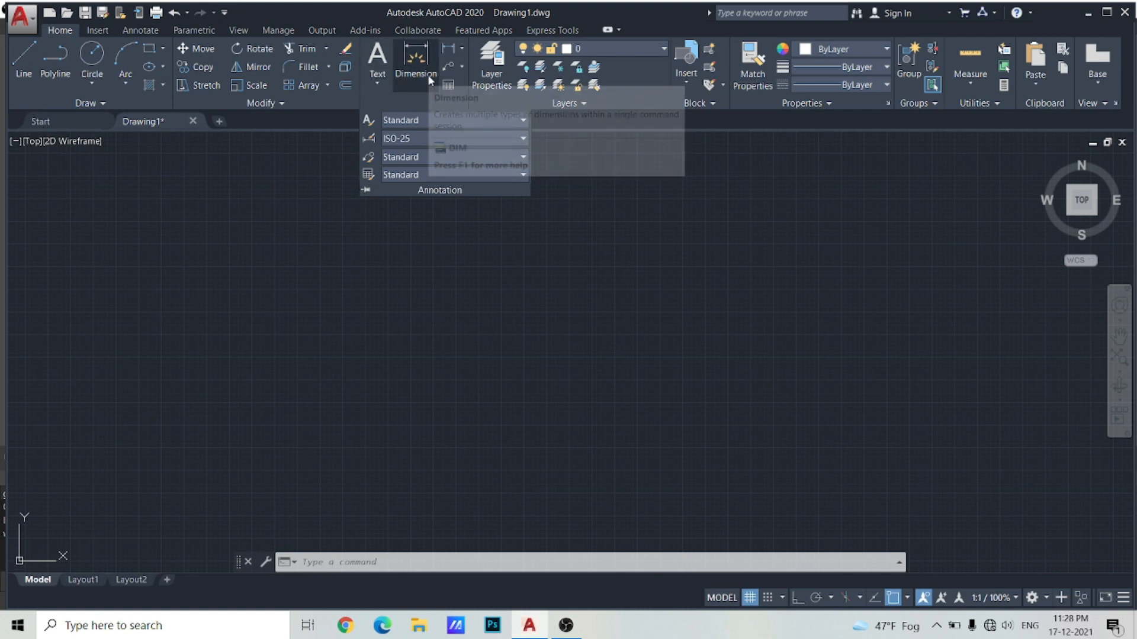
left_click(462, 50)
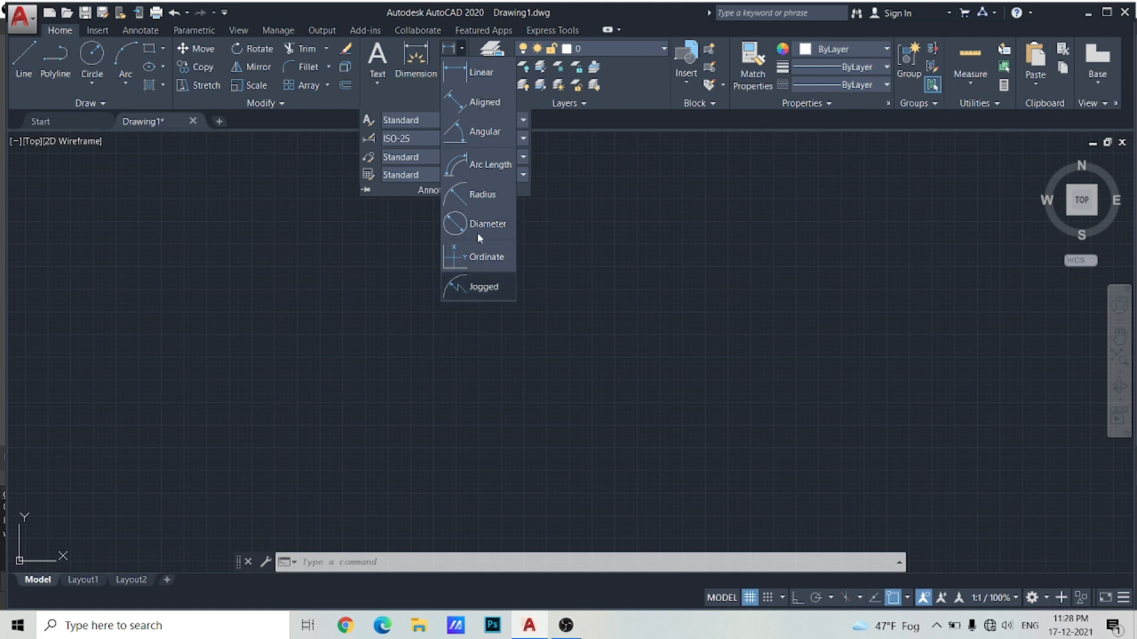
left_click(461, 50)
left_click(461, 66)
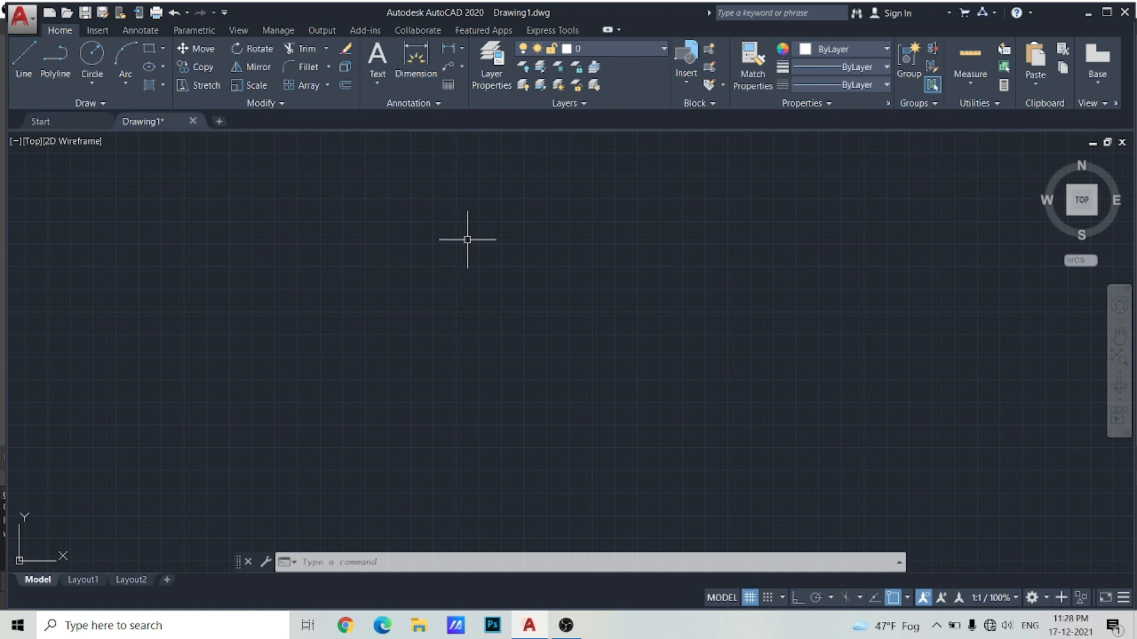
left_click(632, 47)
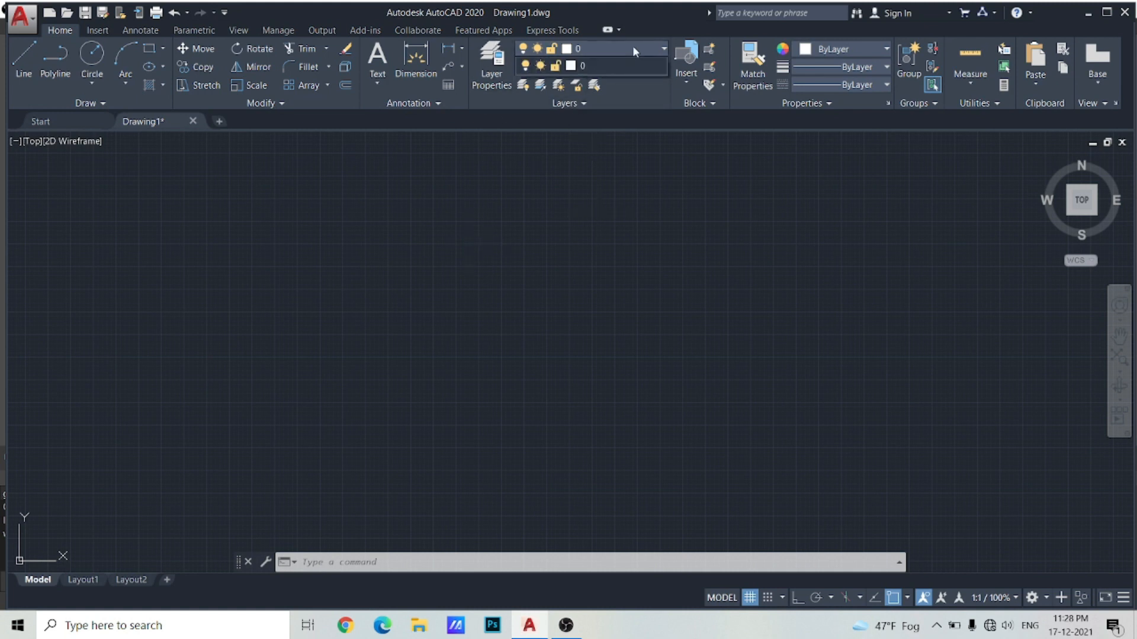
left_click(620, 60)
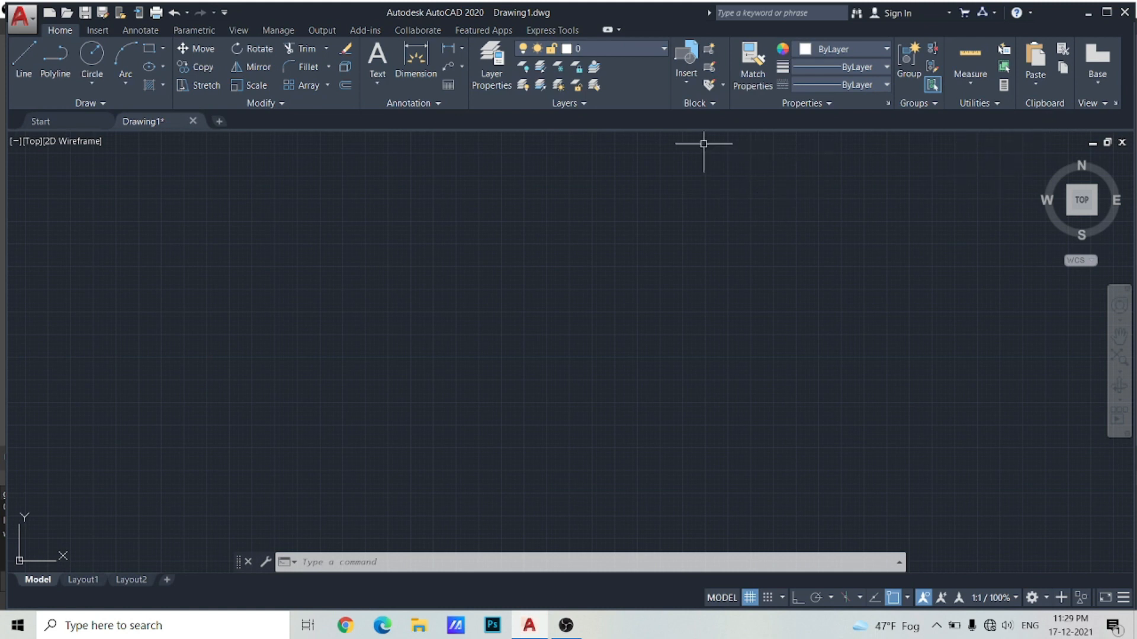
left_click(390, 105)
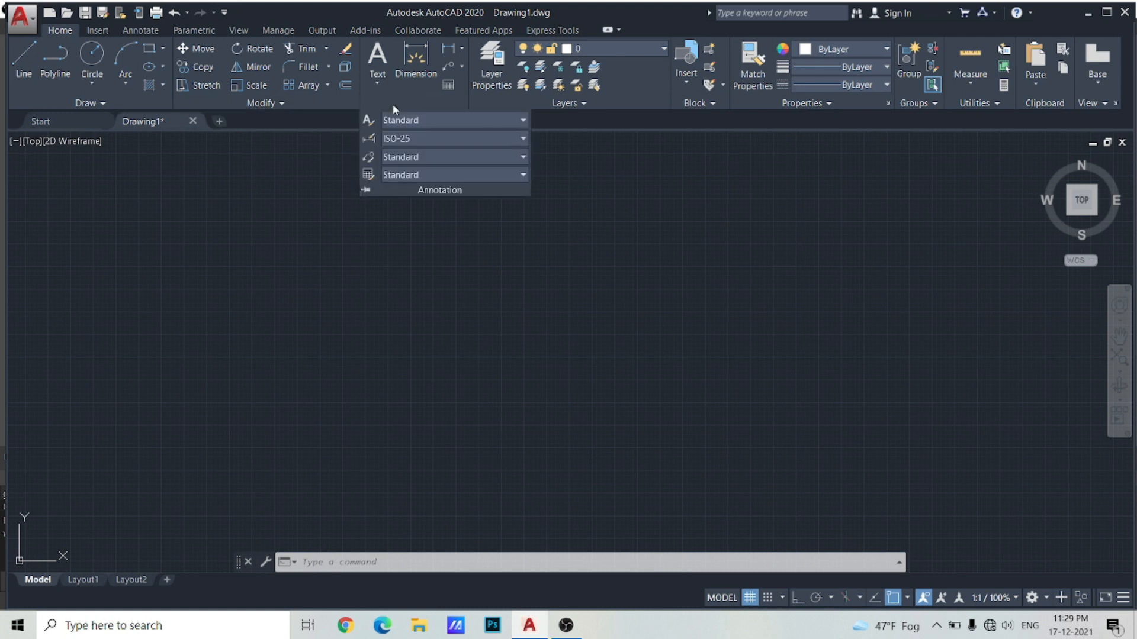
key("Escape")
key("Escape")
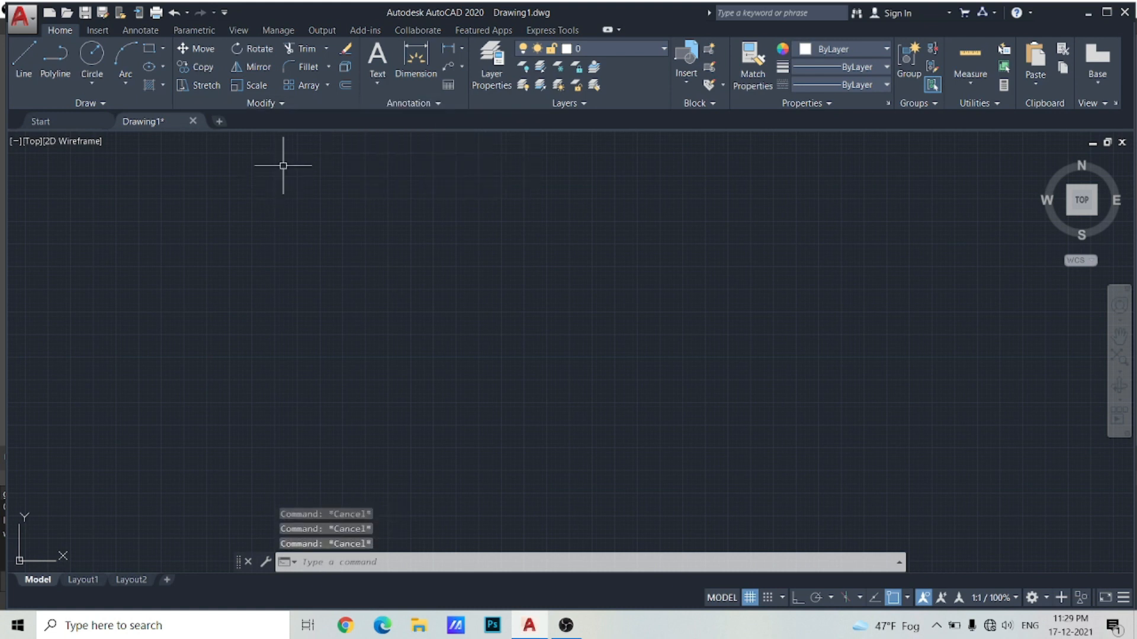
left_click(26, 65)
left_click(434, 279)
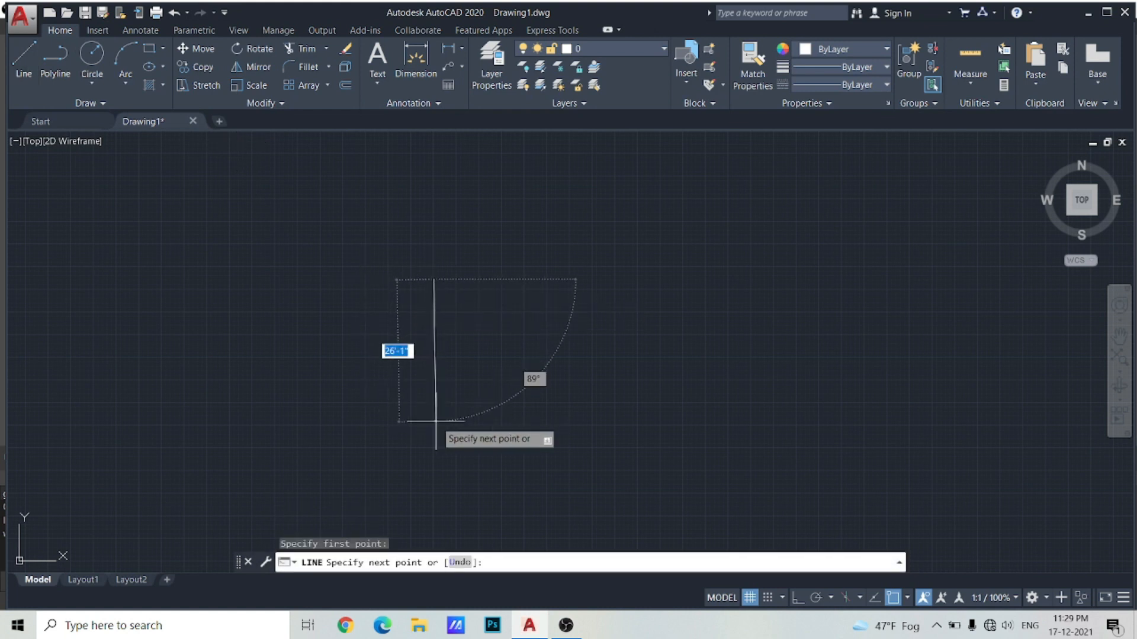
key("Escape")
key("Escape")
key("Escape")
key("Escape")
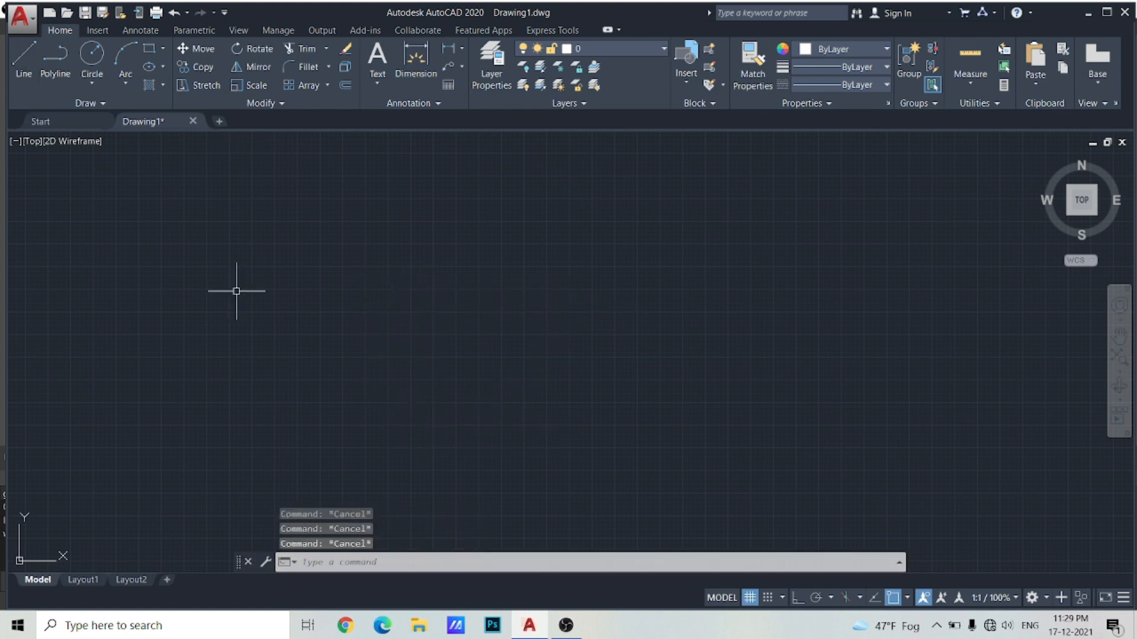
- Start a multiline and try to set its scale to 9"
type("ML")
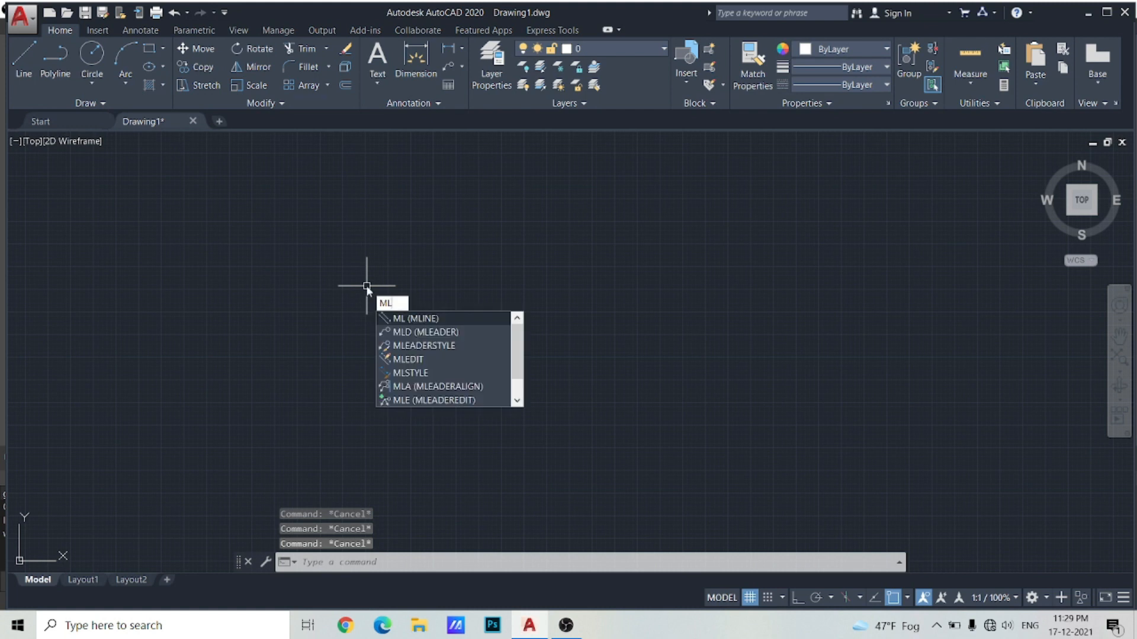
key("Return")
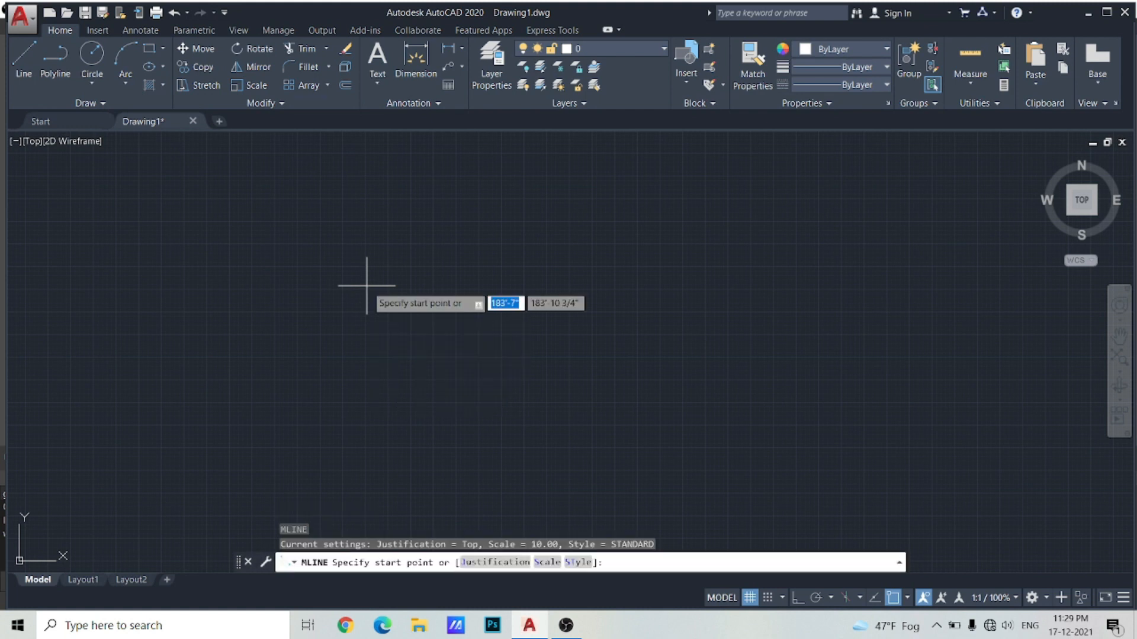
type("s")
key("Return")
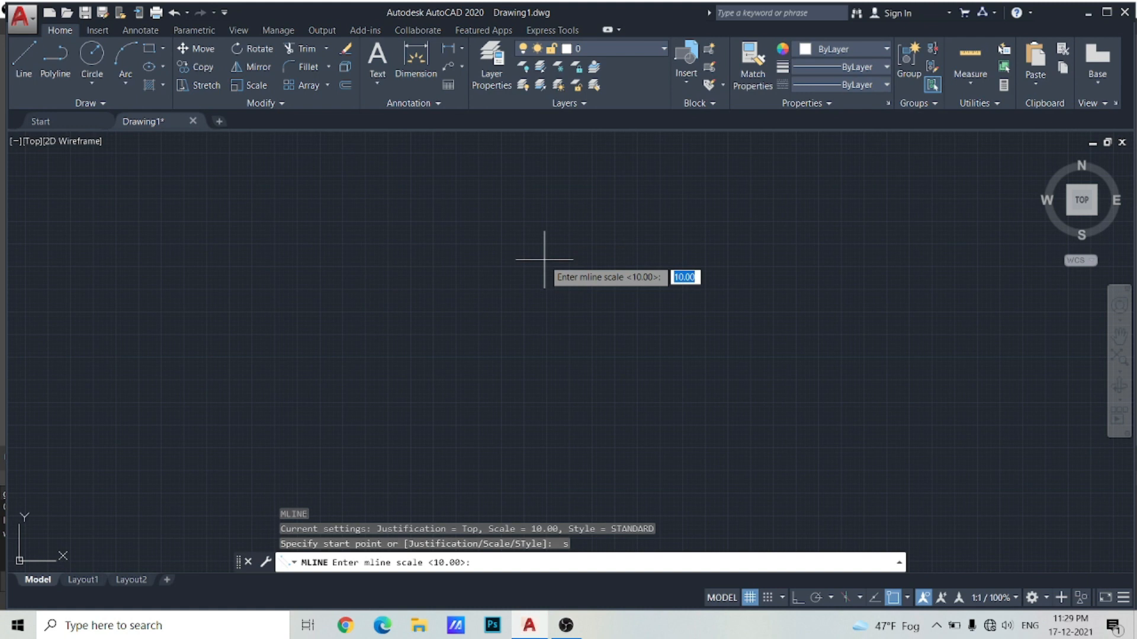
type("9\"")
key("Return")
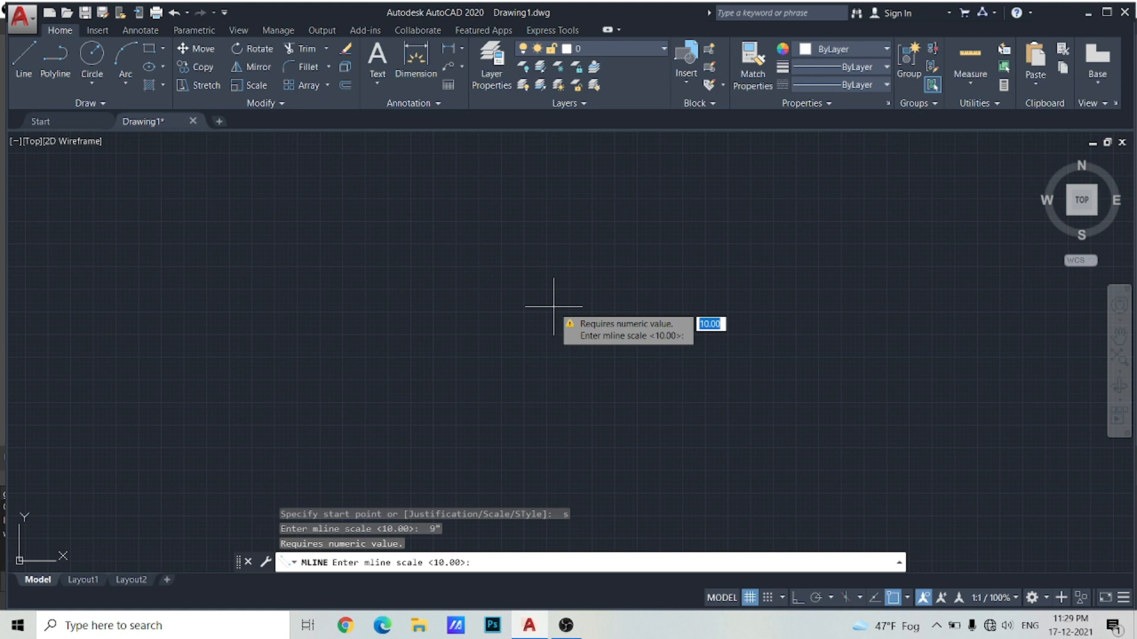
- Draw an open, zigzag multiline of seven connected segments that crosses itself, ending with a long near-horizontal segment at the bottom
key("Return")
left_click(586, 244)
left_click(341, 386)
left_click(618, 346)
left_click(639, 252)
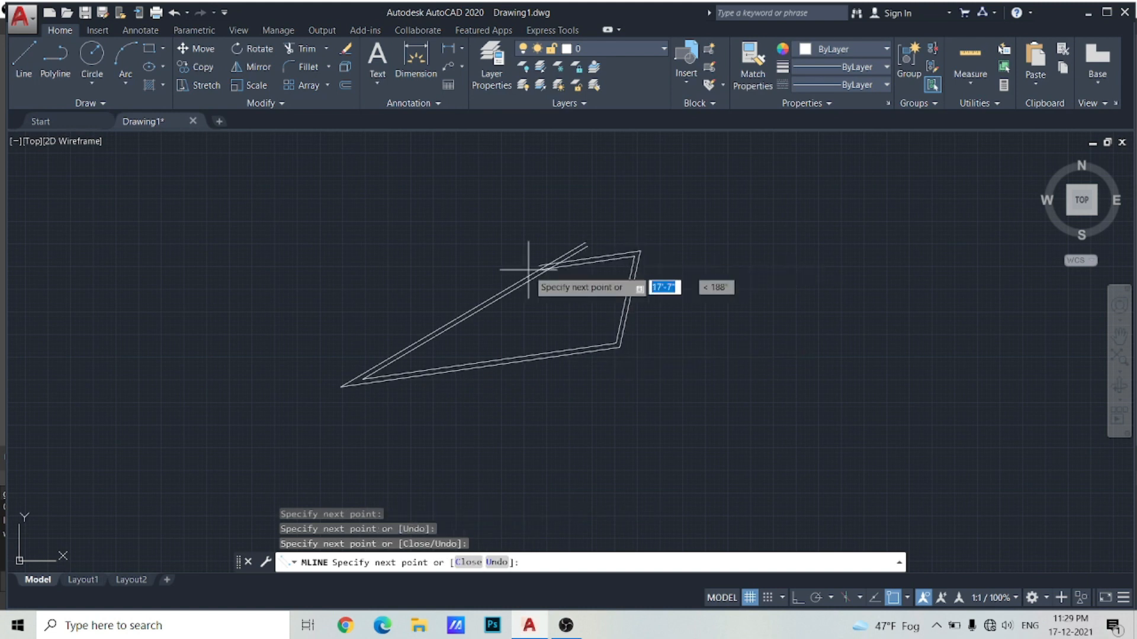
left_click(479, 267)
left_click(377, 208)
left_click(402, 440)
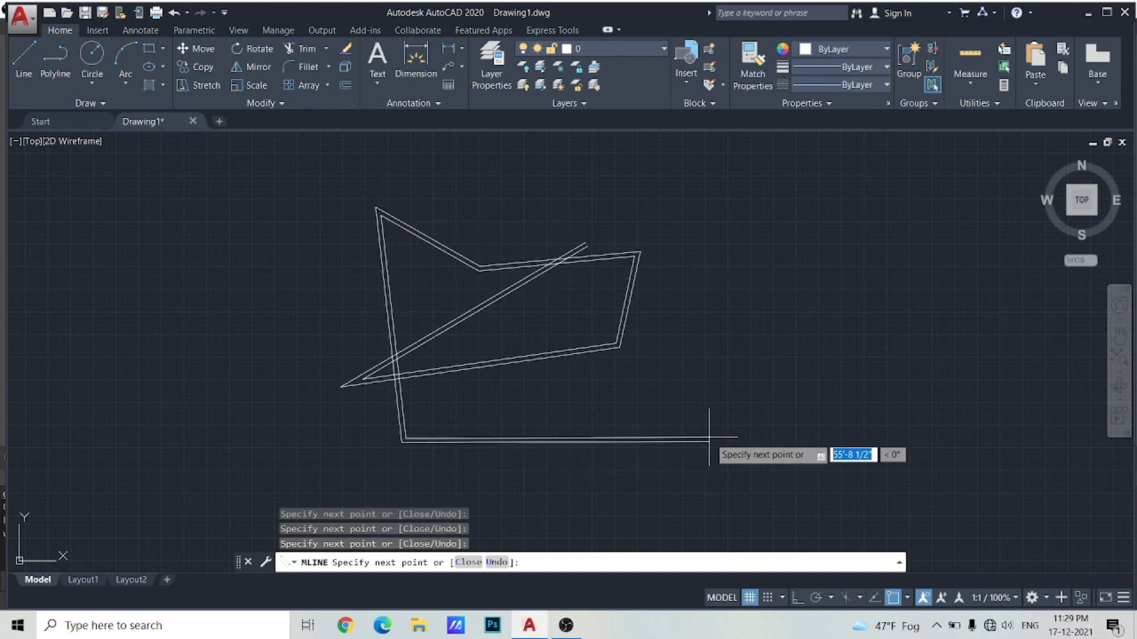
left_click(706, 425)
key("Escape")
- Dimension the spacing between the two parallel lines at the open end of the multiline's long bottom segment
scroll(765, 414, "up", 5)
middle_click_drag(676, 416, 723, 335)
left_click(416, 59)
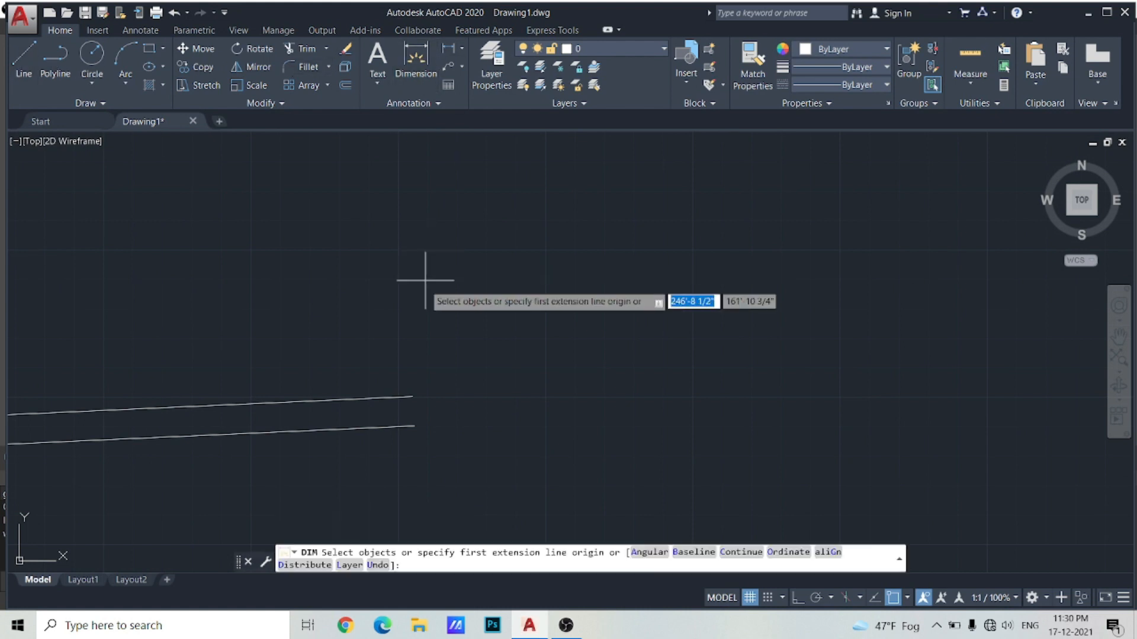
left_click(415, 396)
left_click(413, 426)
left_click(415, 426)
scroll(444, 408, "up", 5)
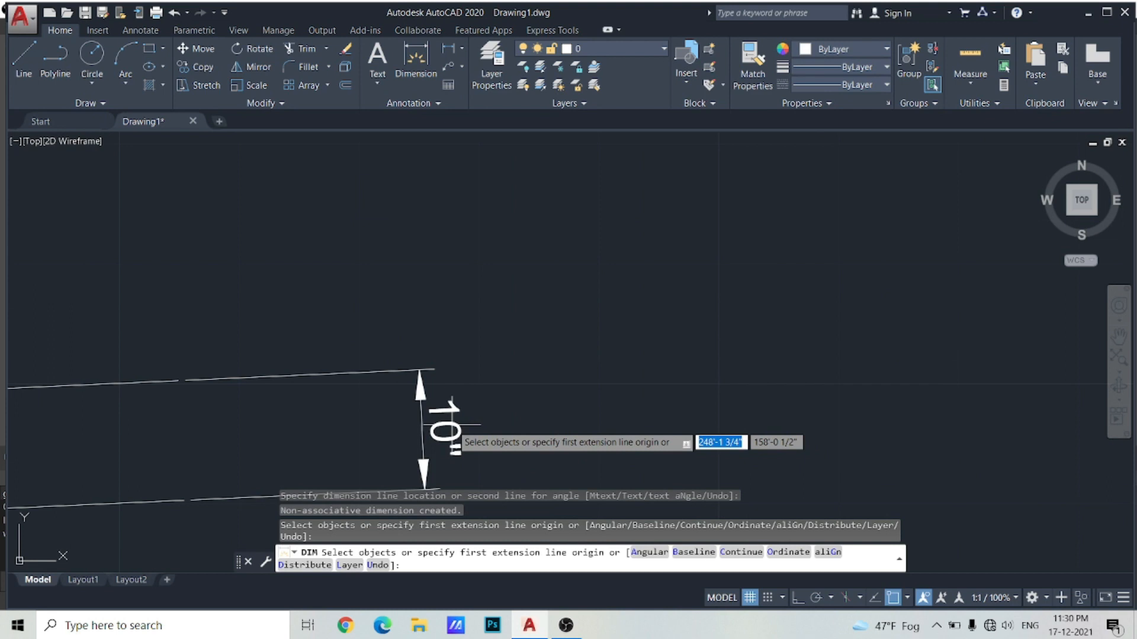
scroll(456, 422, "down", 5)
key("Escape")
key("Escape")
- Draw an open zigzag multiline of four segments at scale 9, just beyond the open end of the first multiline's bottom segment
type("ML")
key("Return")
scroll(509, 339, "down", 4)
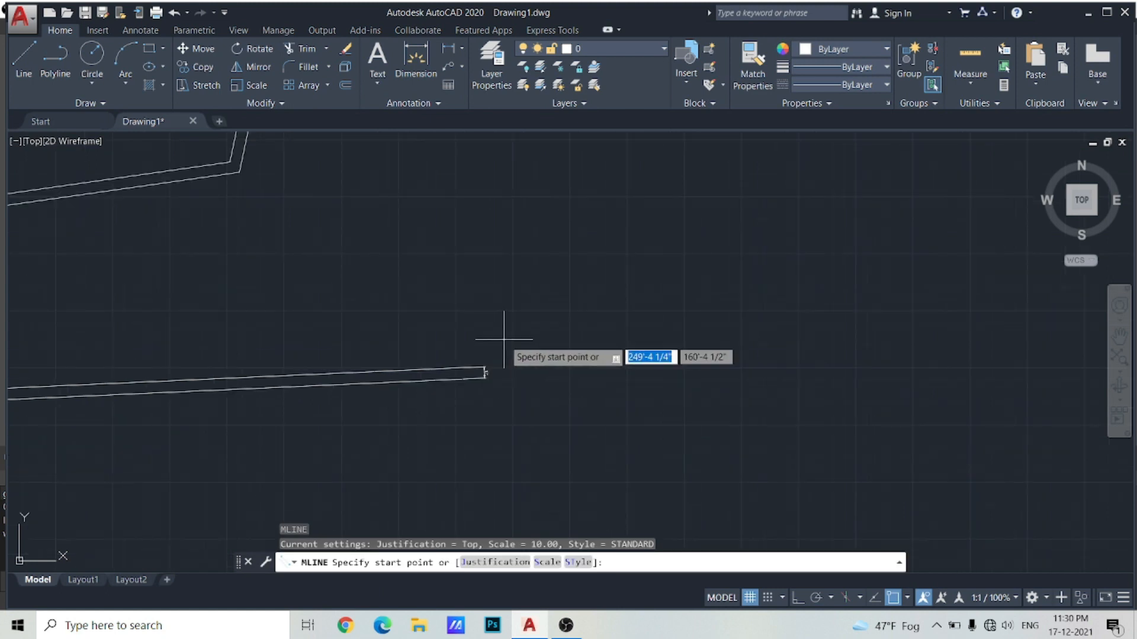
type("S")
key("Return")
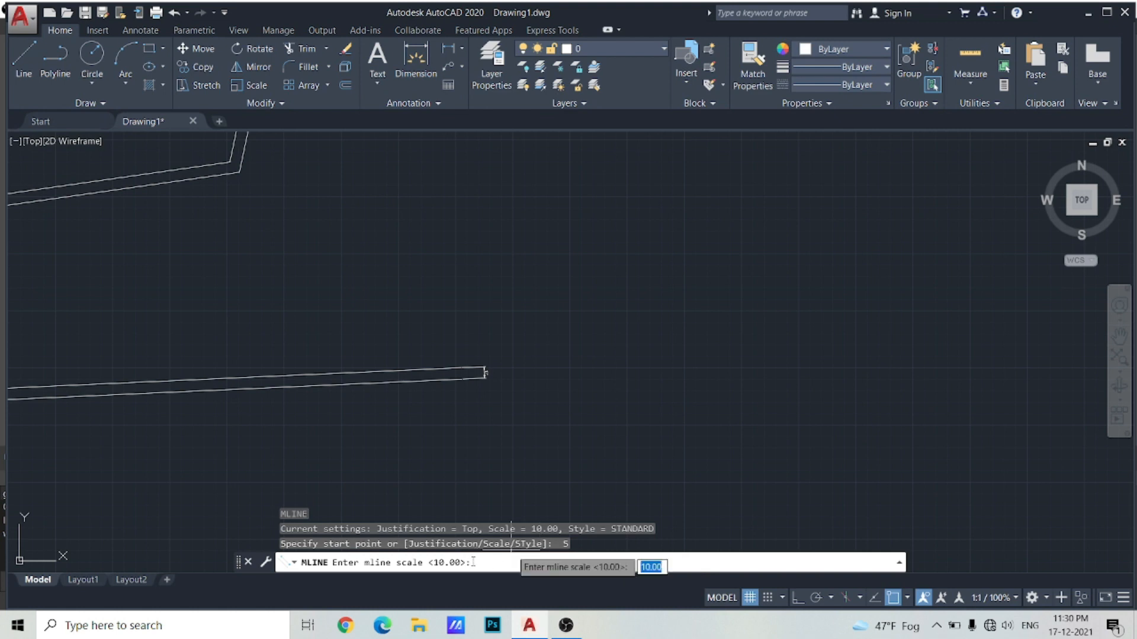
type("9")
key("Return")
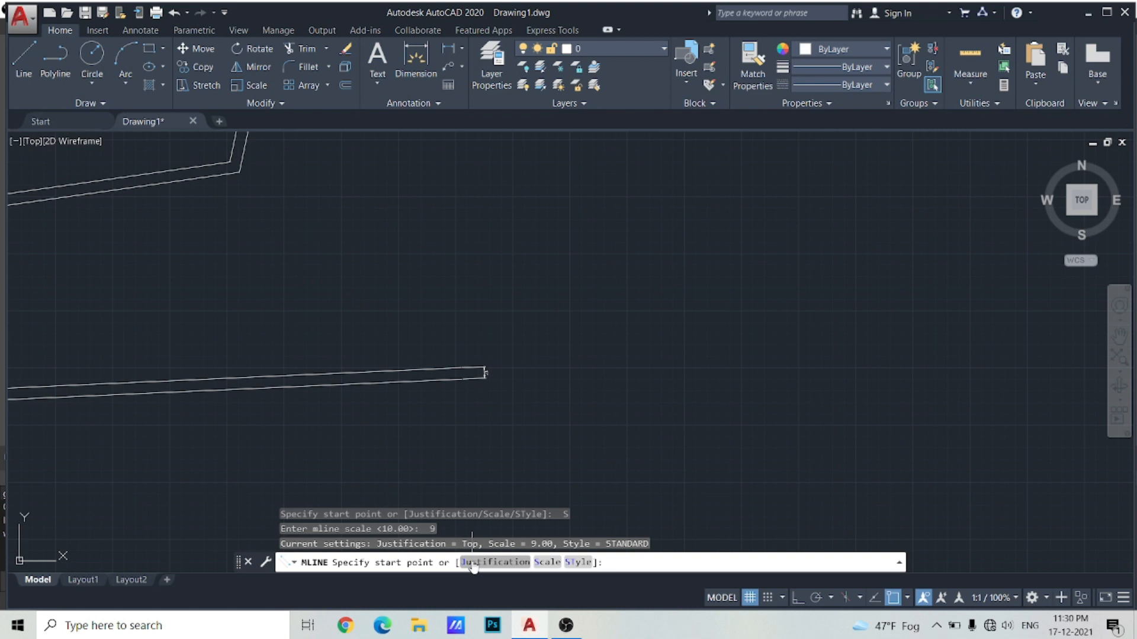
left_click(532, 245)
left_click(564, 329)
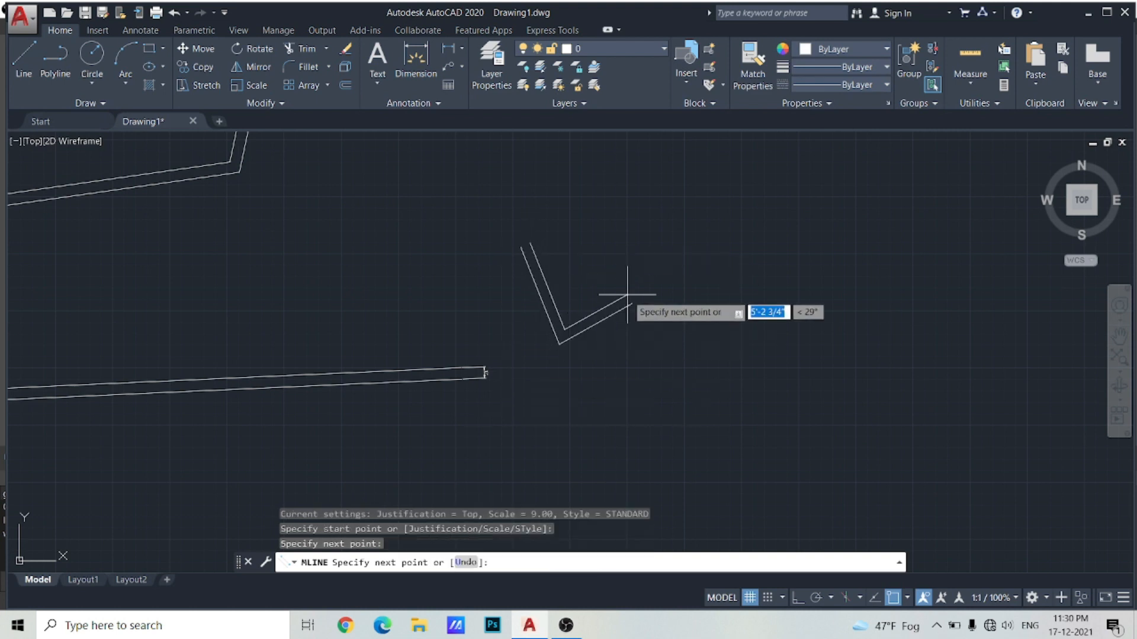
left_click(629, 289)
left_click(637, 381)
left_click(583, 431)
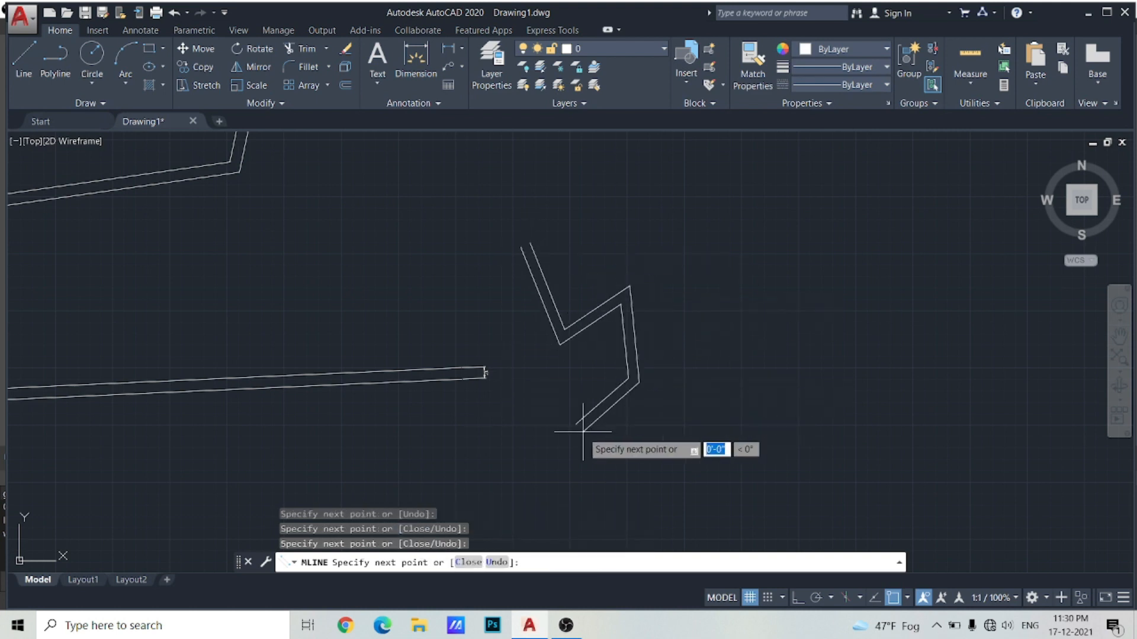
key("Return")
- Dimension the spacing between the parallel lines of the smaller zigzag multiline, with the dimension placed across its last segment
scroll(583, 431, "up", 5)
left_click(416, 60)
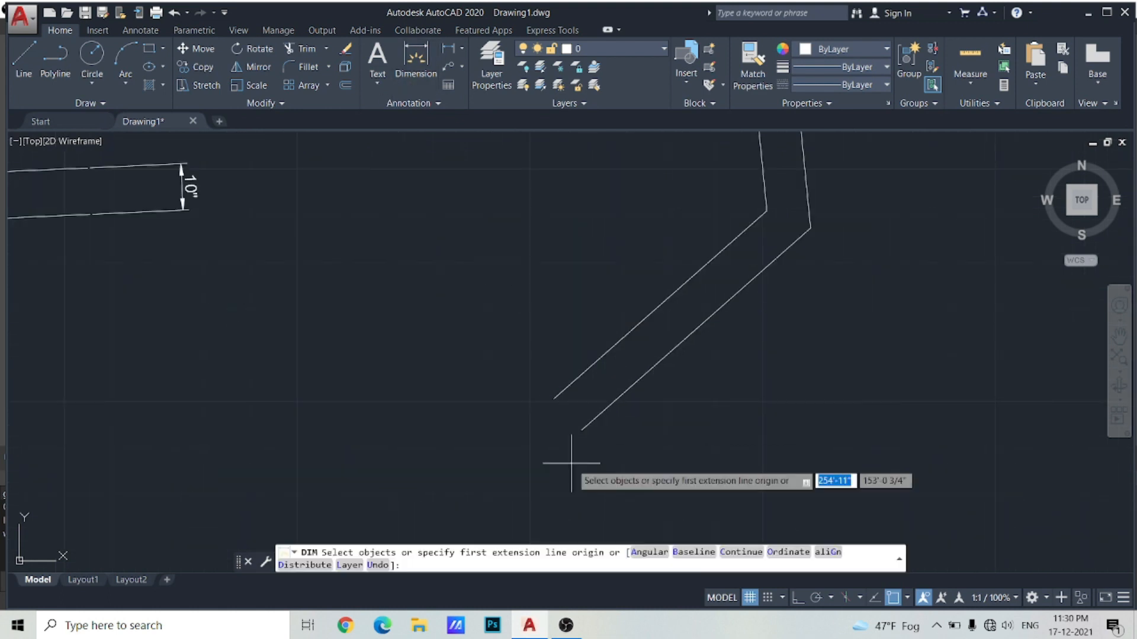
left_click(555, 398)
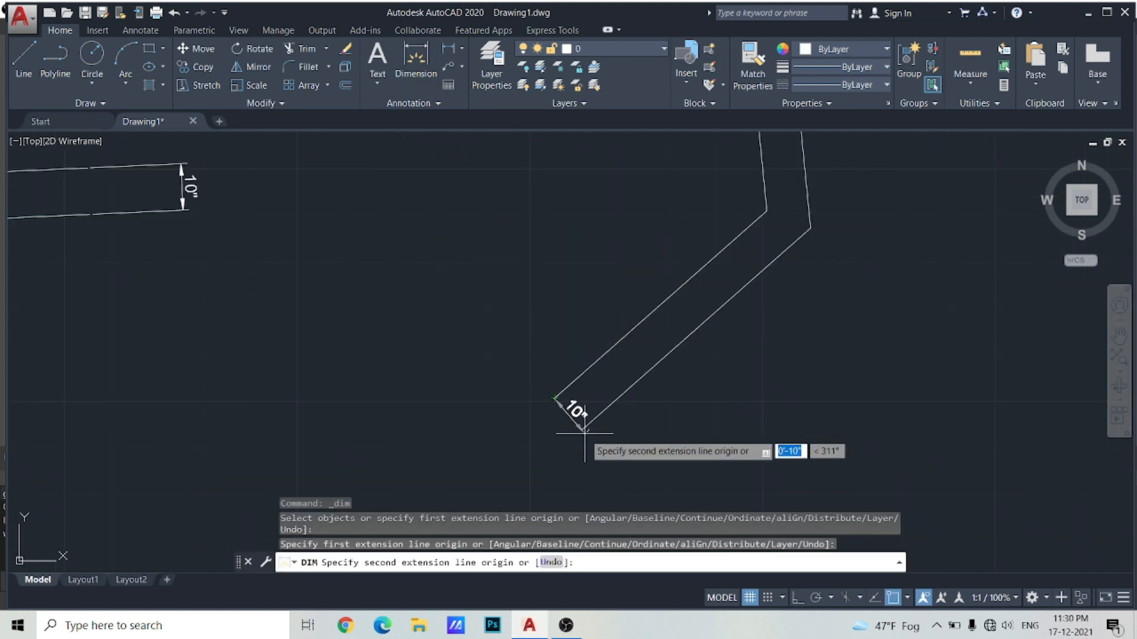
left_click(585, 433)
scroll(658, 379, "down", 3)
left_click(651, 374)
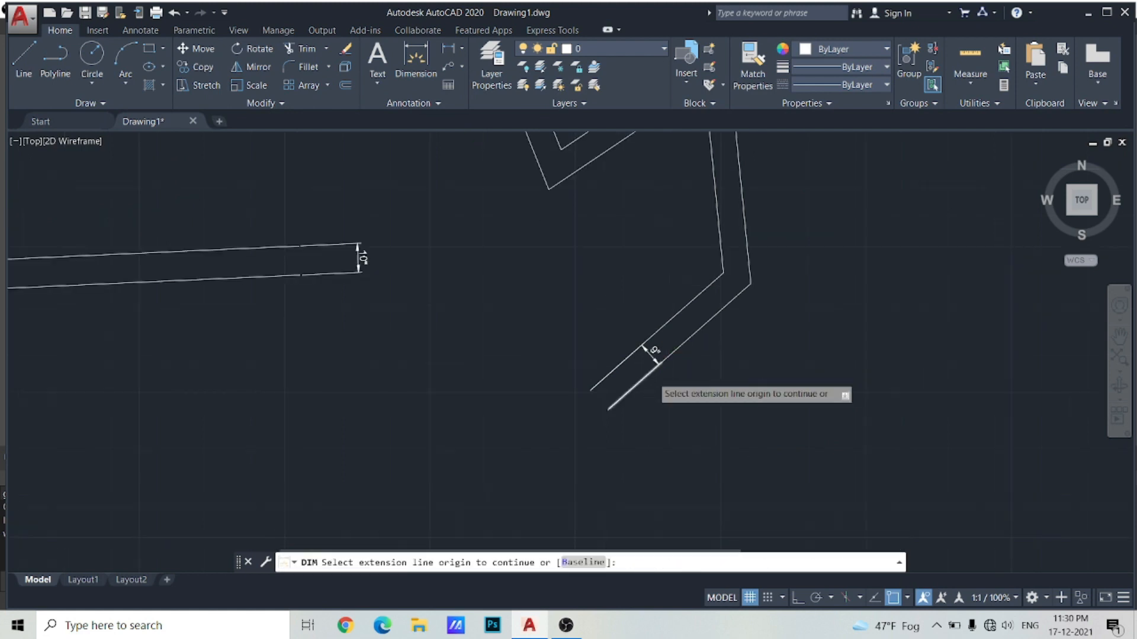
key("Return")
scroll(611, 335, "down", 4)
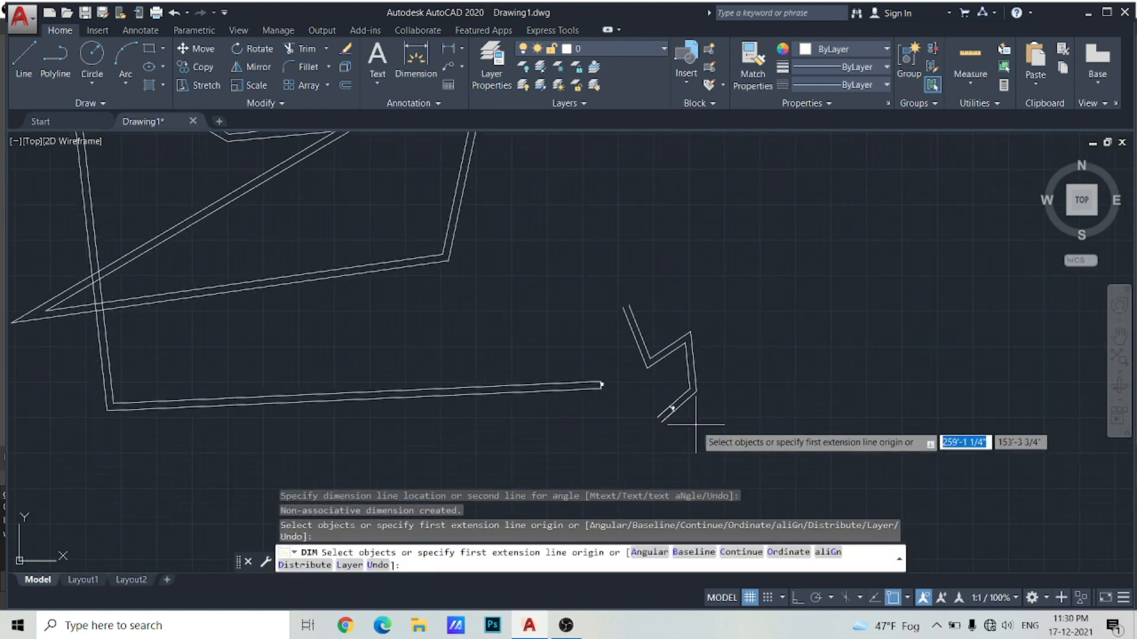
scroll(572, 401, "down", 2)
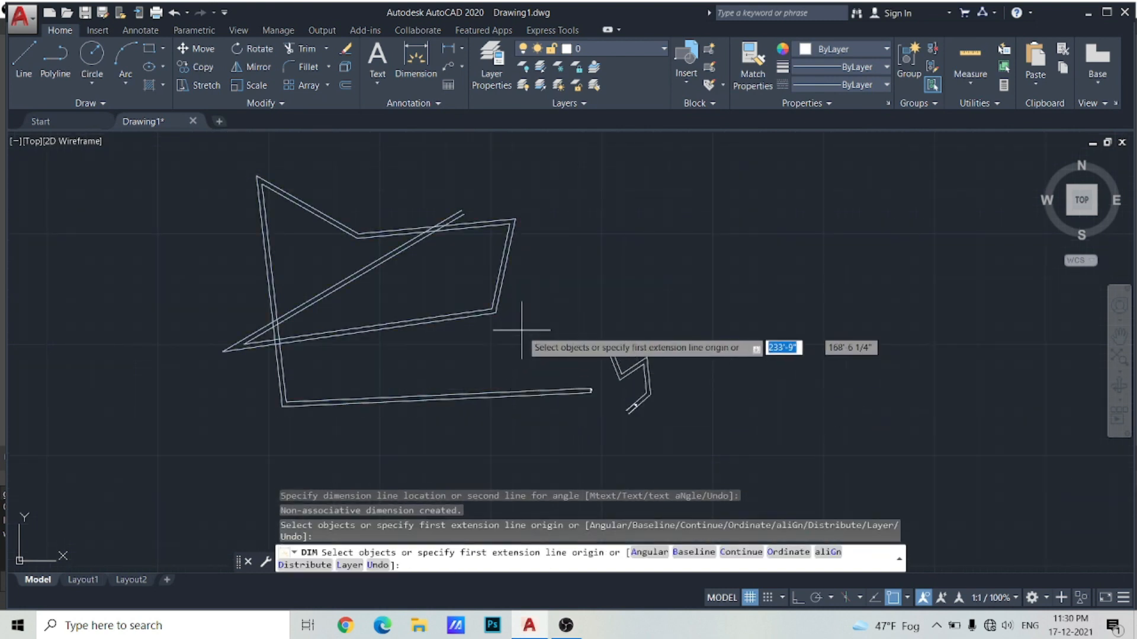
key("Escape")
key("Escape")
key("Escape")
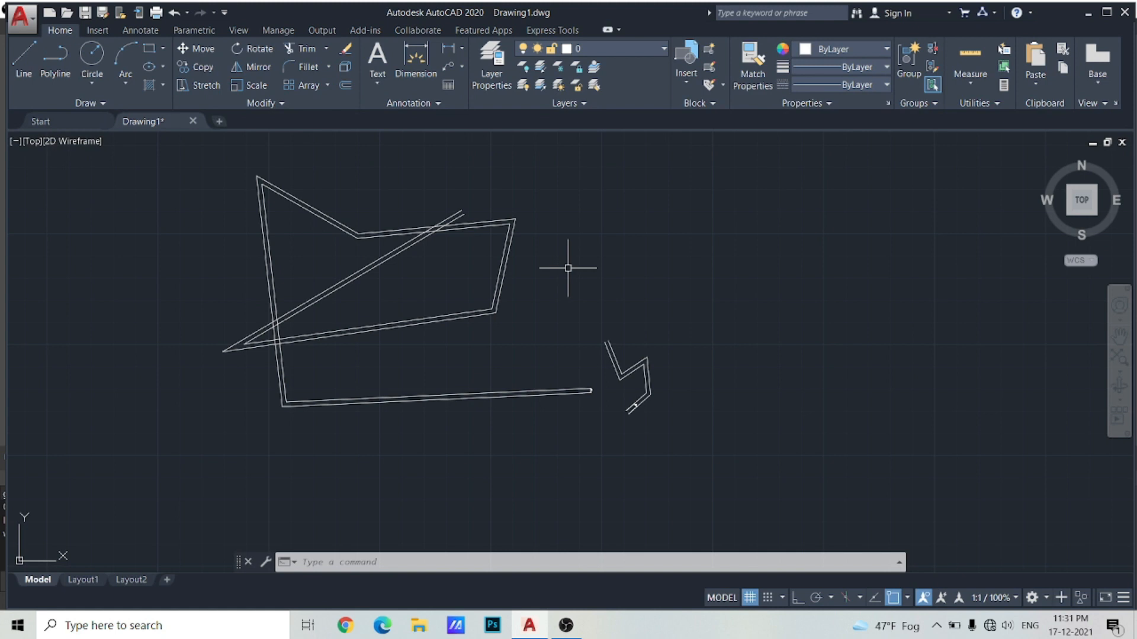
key("Escape")
key("Escape")
key("Escape")
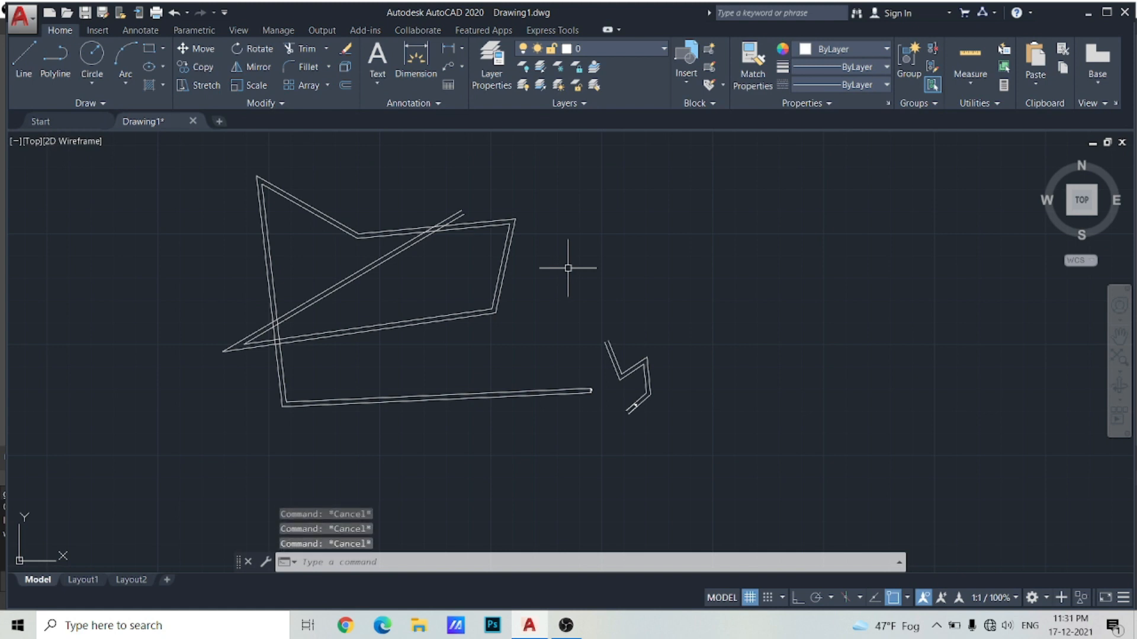
- Draw two separate upright lines of similar length side by side to the right of the small multiline
left_click(24, 59)
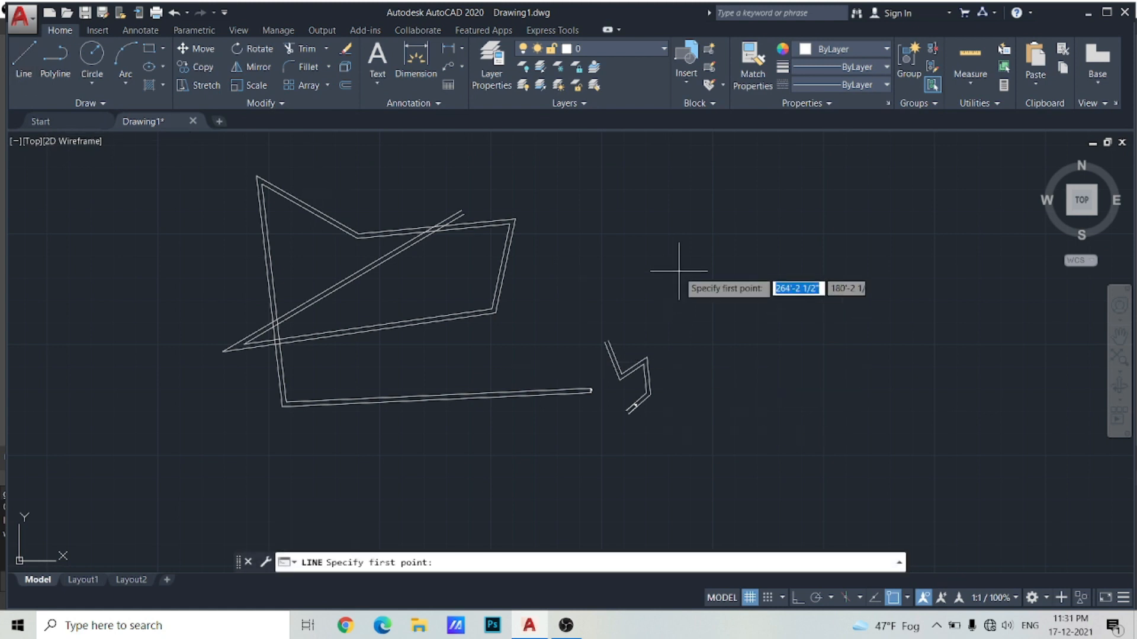
left_click(693, 243)
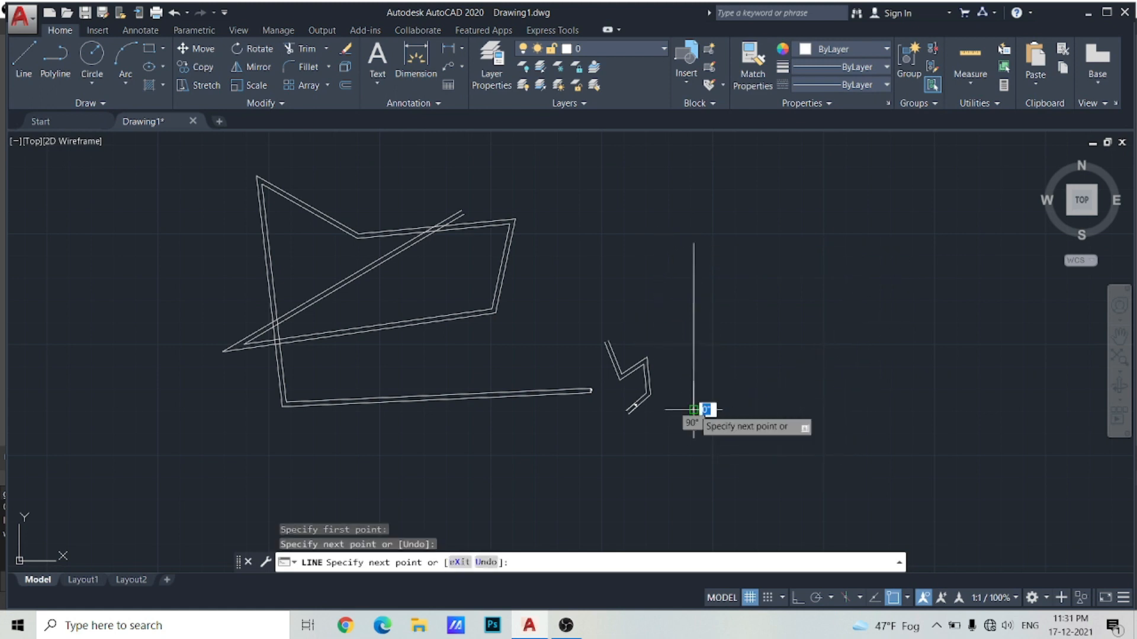
left_click(693, 409)
key("Escape")
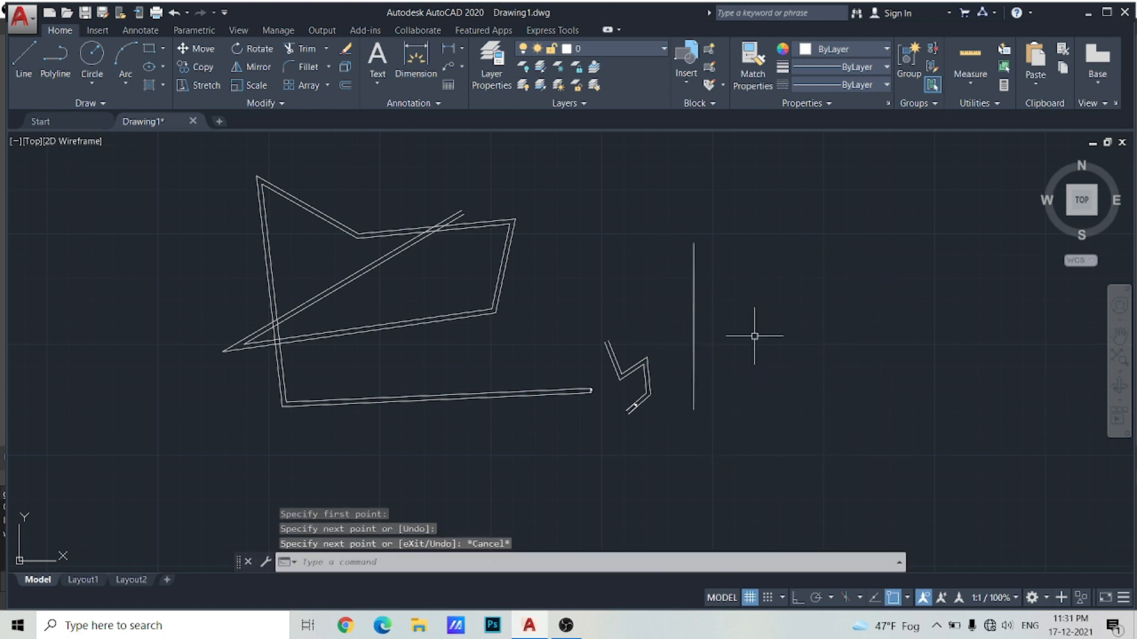
left_click(24, 59)
left_click(782, 245)
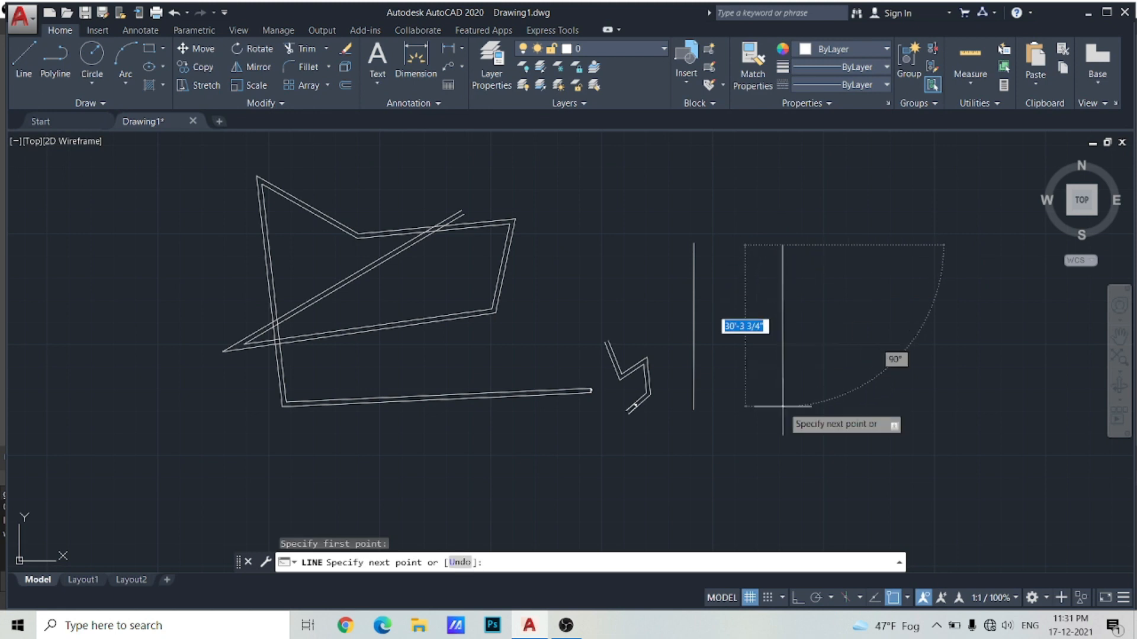
key("Escape")
- Connect the upper ends of the two upright lines with a breakline, placing its break symbol near the middle
type("br")
left_click(681, 254)
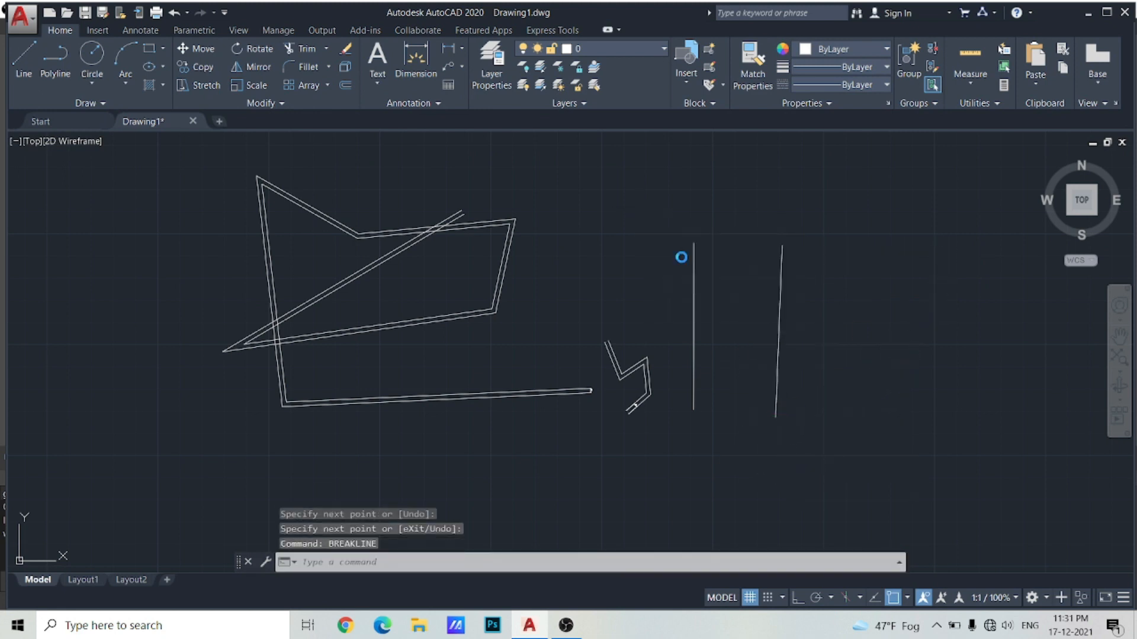
left_click(692, 243)
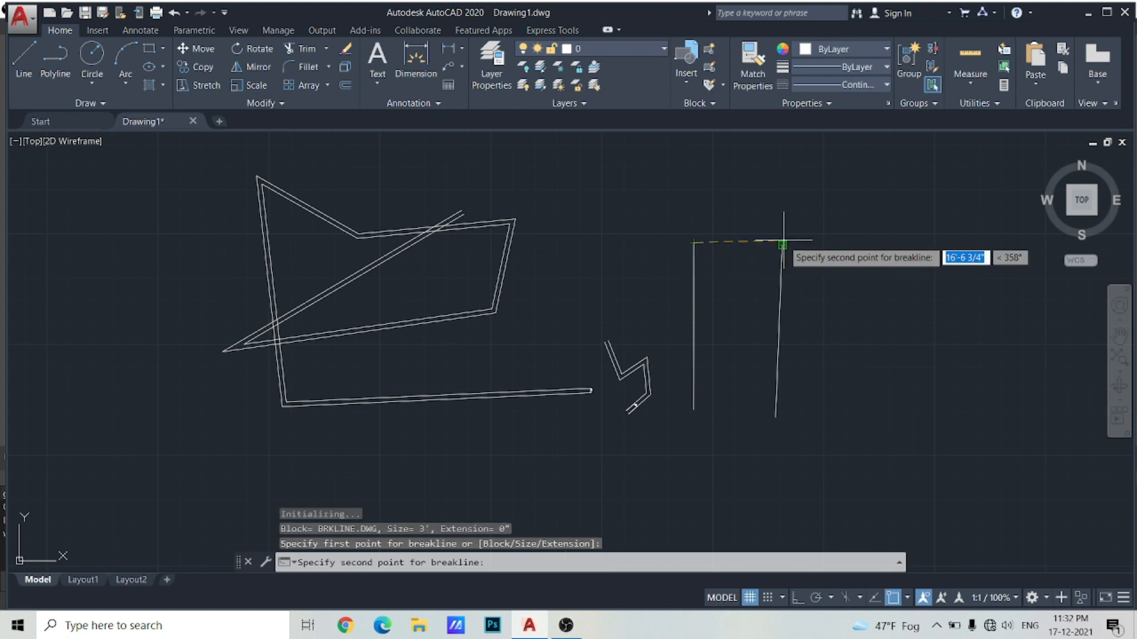
left_click(782, 246)
left_click(739, 245)
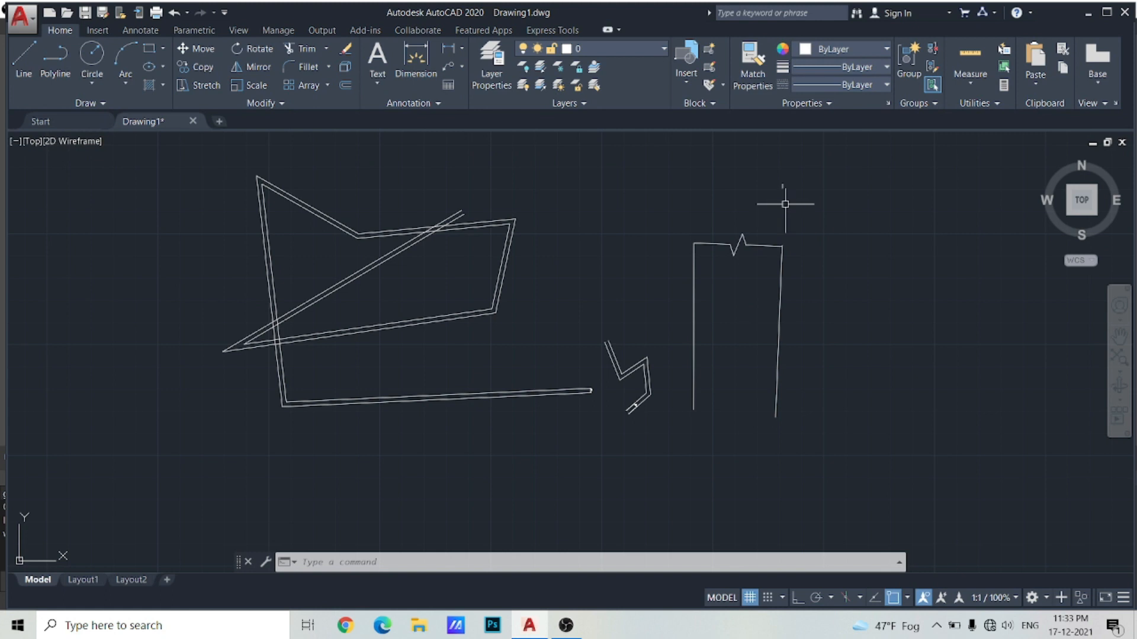
- Review the measuring tools, the isoplane options and the object snap modes in the drafting settings
left_click(969, 89)
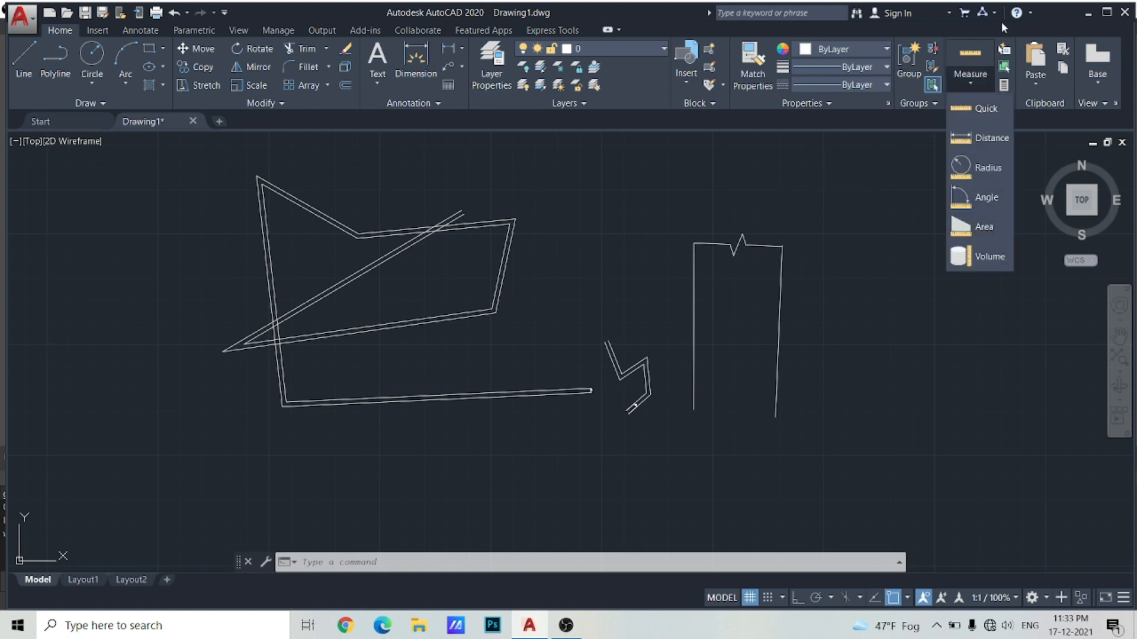
left_click(966, 92)
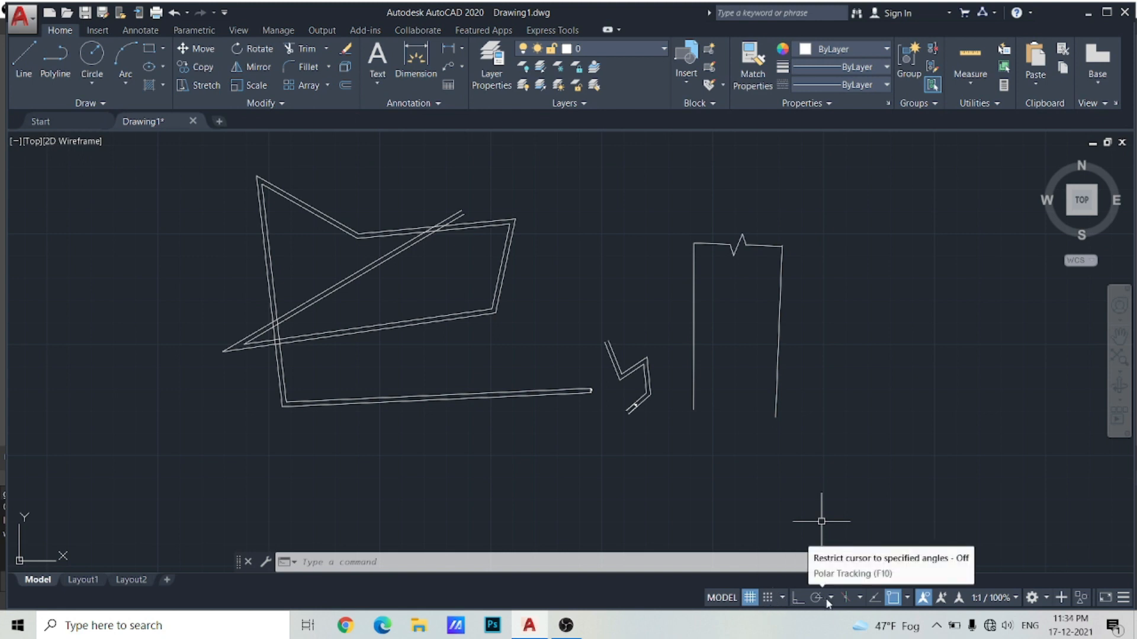
left_click(859, 600)
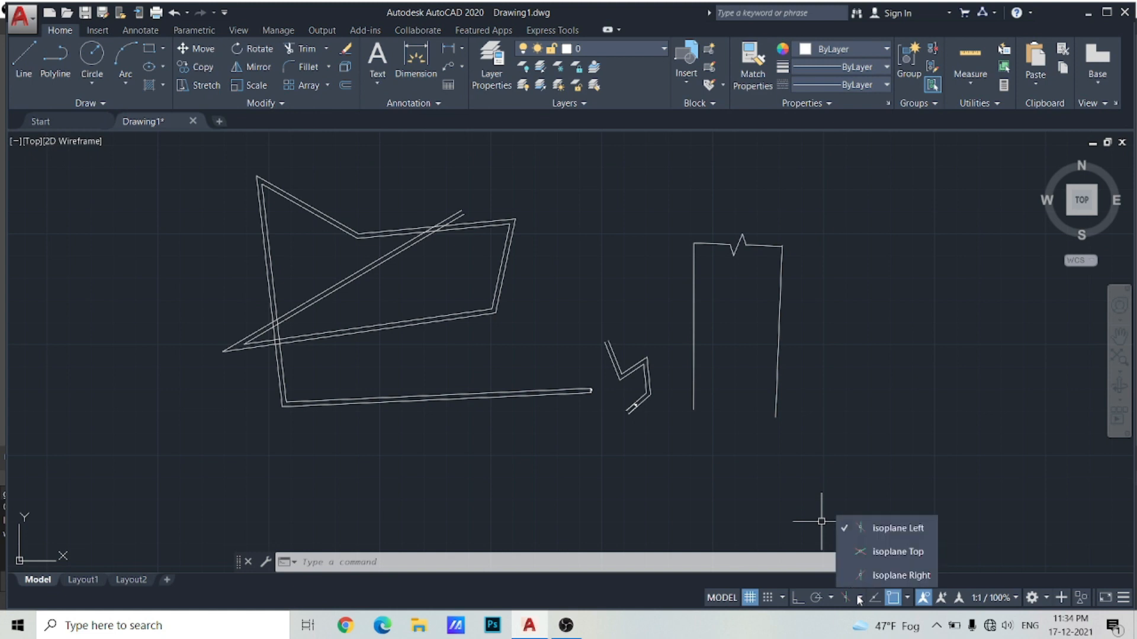
left_click(905, 599)
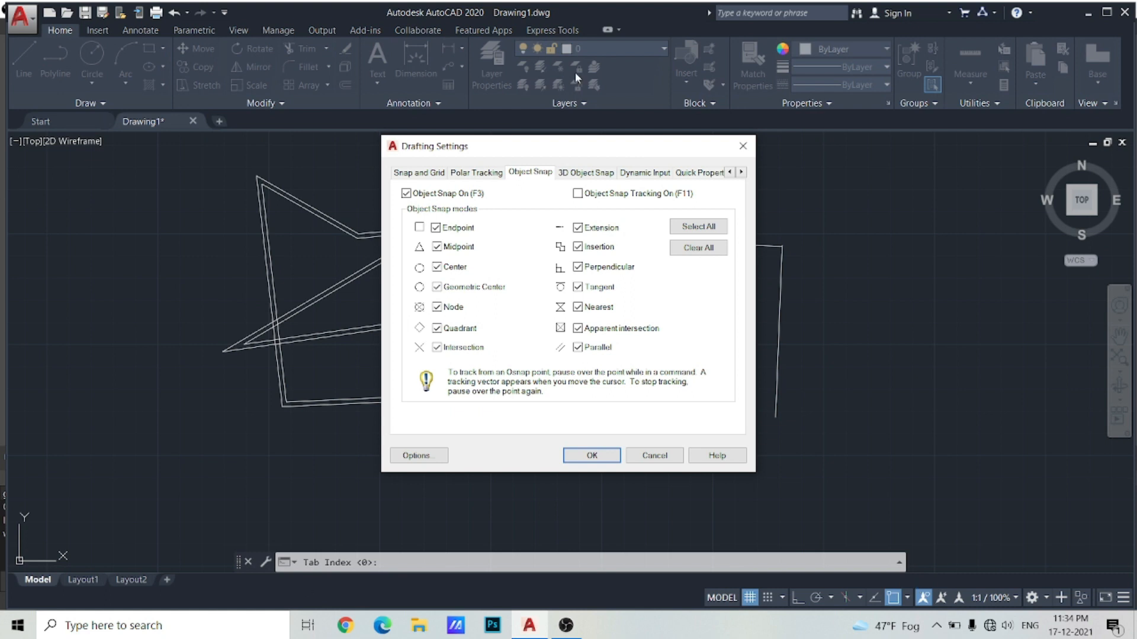
left_click(743, 145)
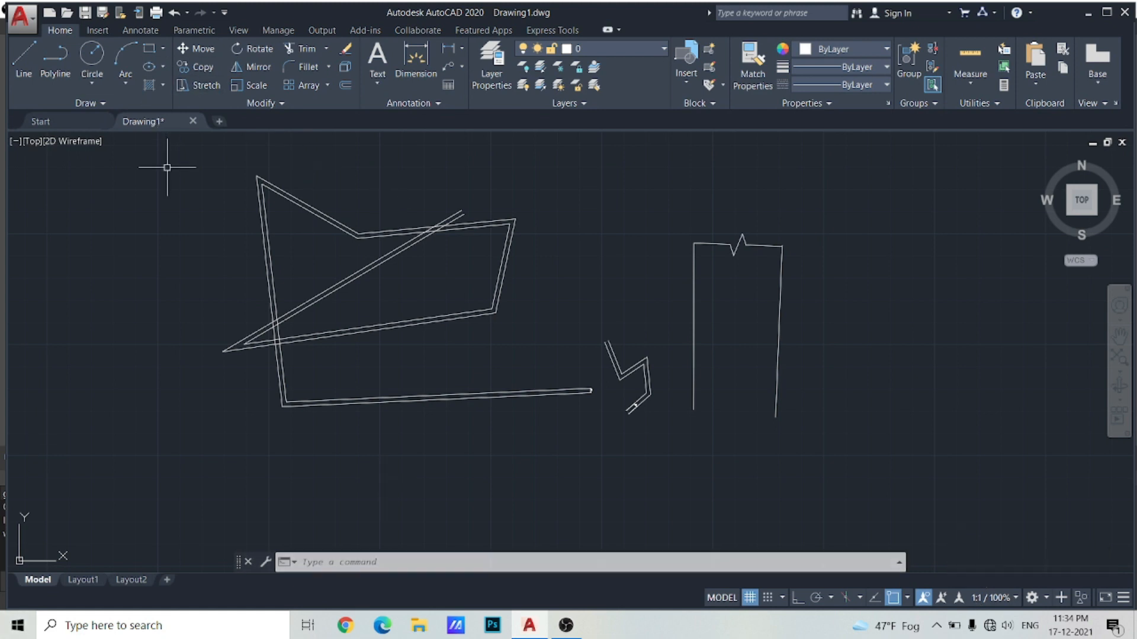
- Examine the file name field and the available file types for saving the drawing, and close the dialog without saving
key("ctrl+s")
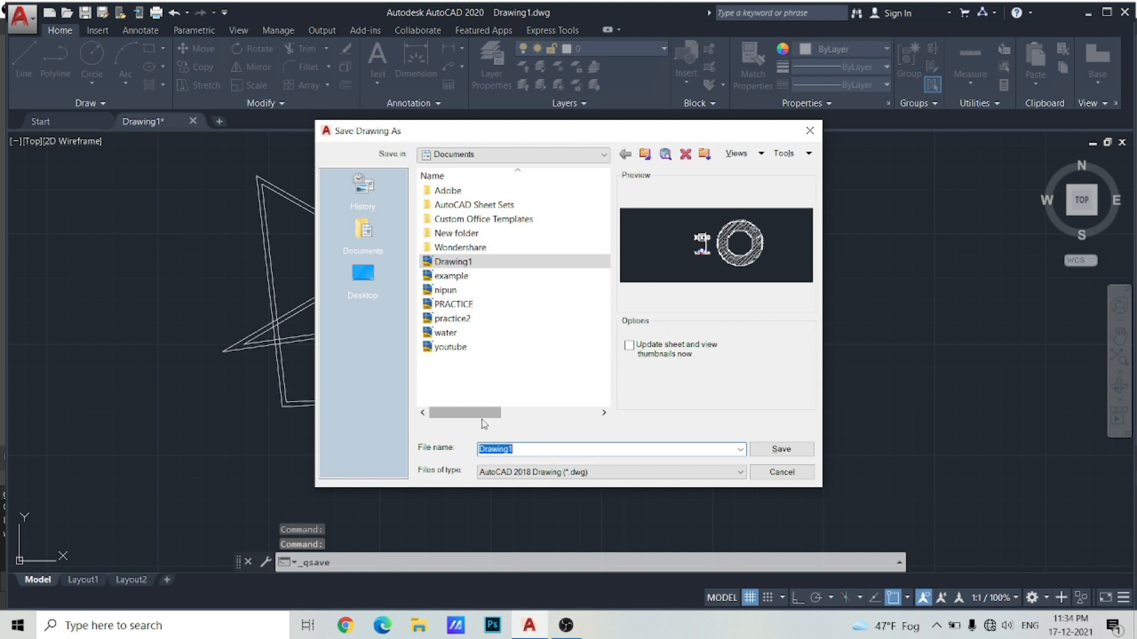
left_click(524, 449)
left_click(519, 471)
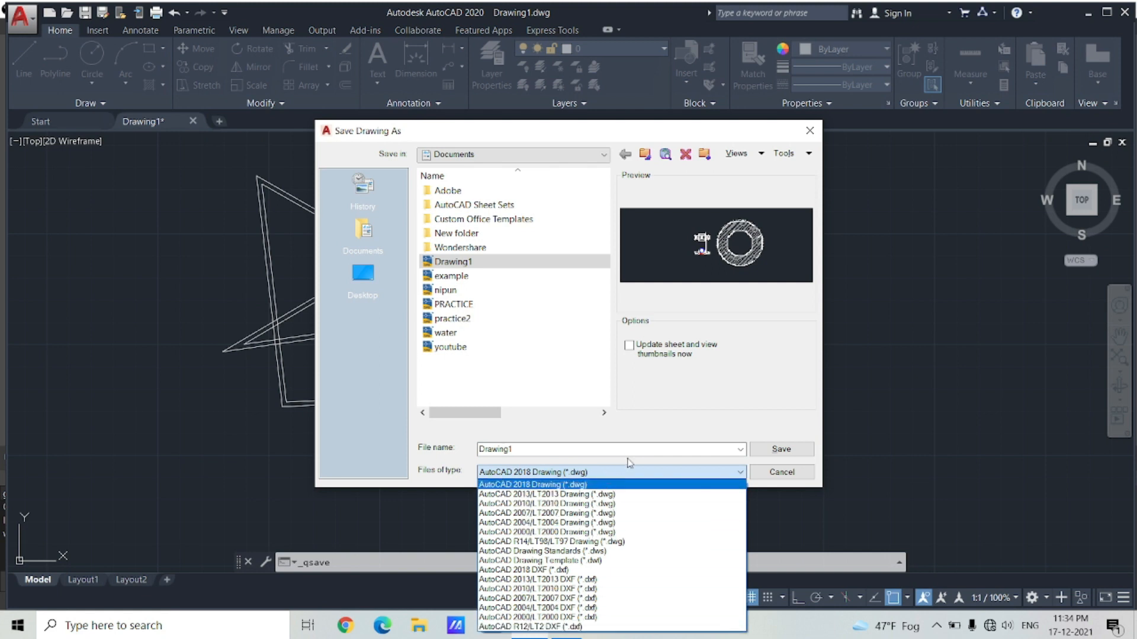
left_click(745, 451)
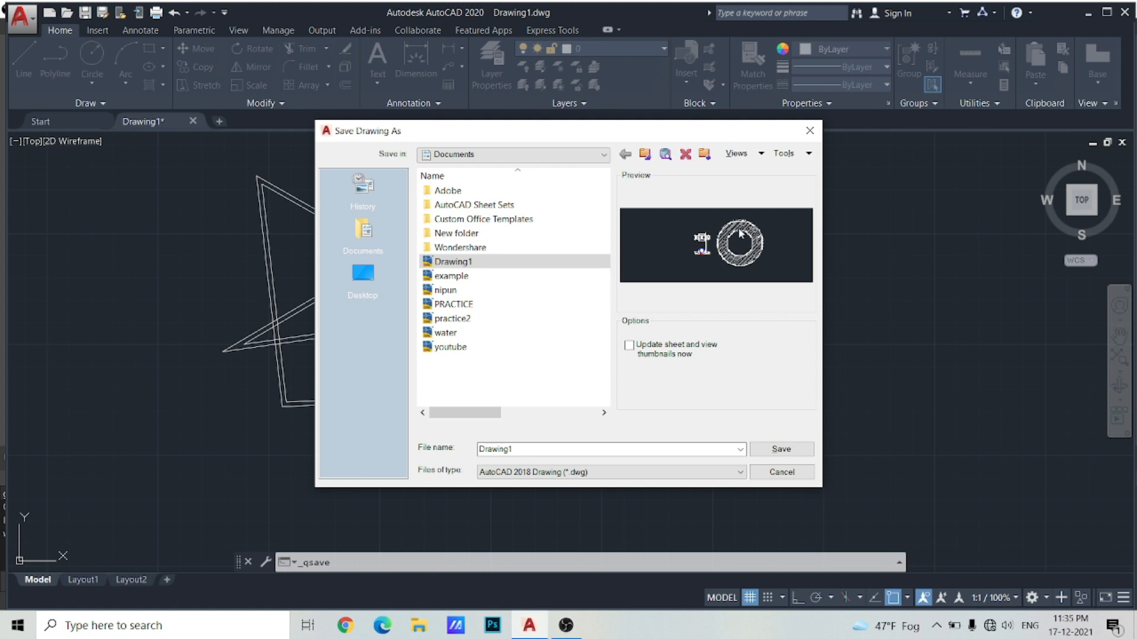
left_click(809, 131)
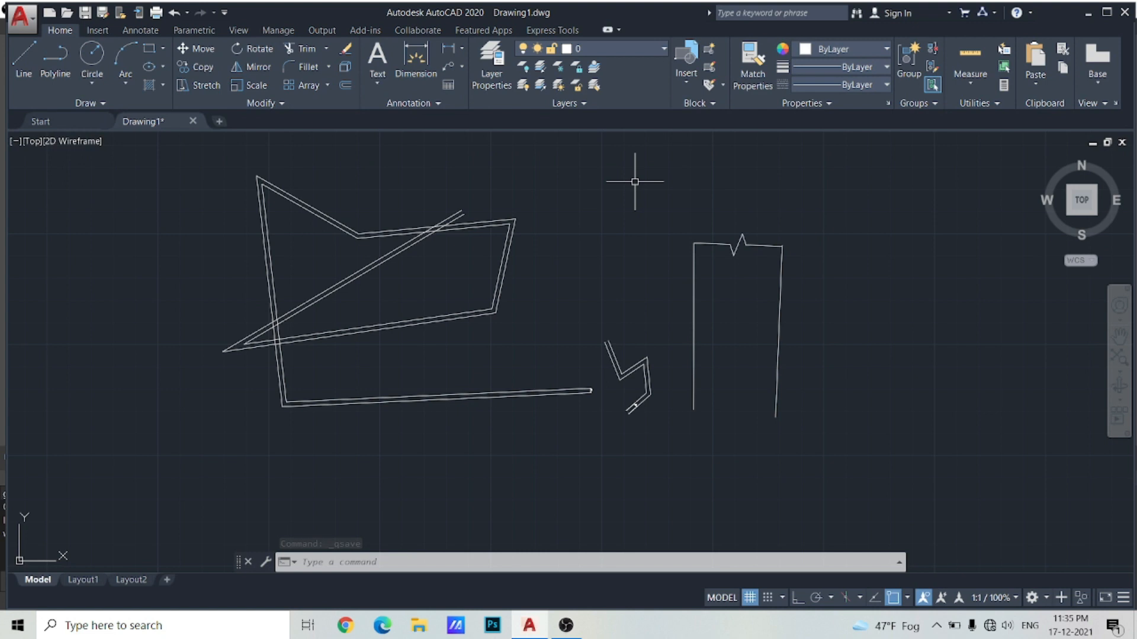
- Review the formats for saving a copy of the drawing, open the DWG Save As dialog and dismiss it
left_click(34, 20)
mouse_move(103, 194)
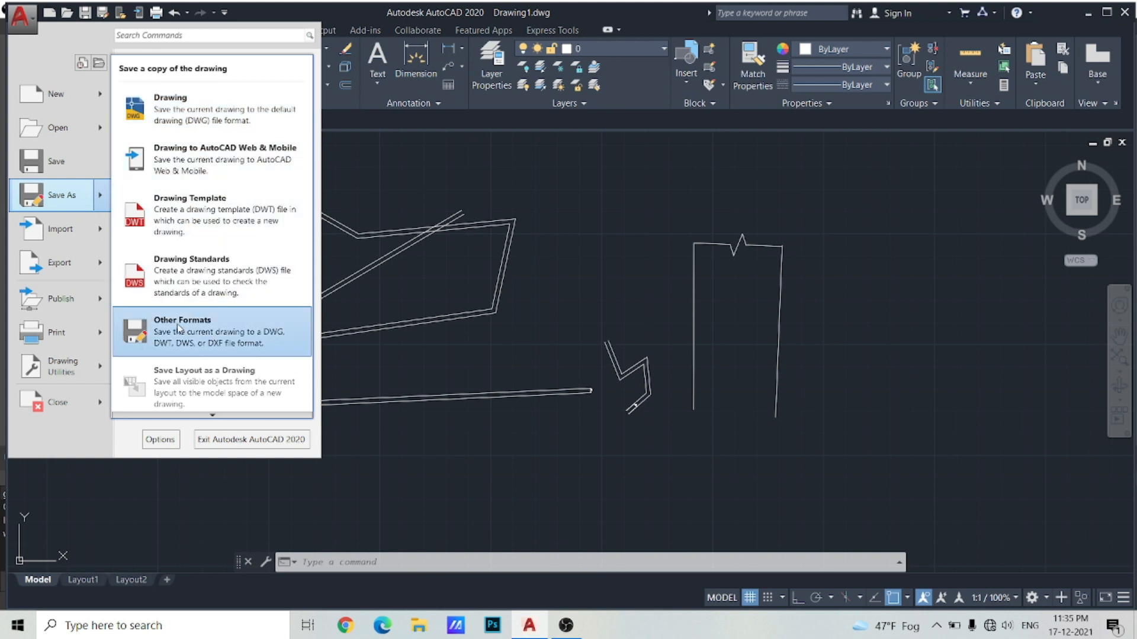
scroll(177, 326, "down", 1)
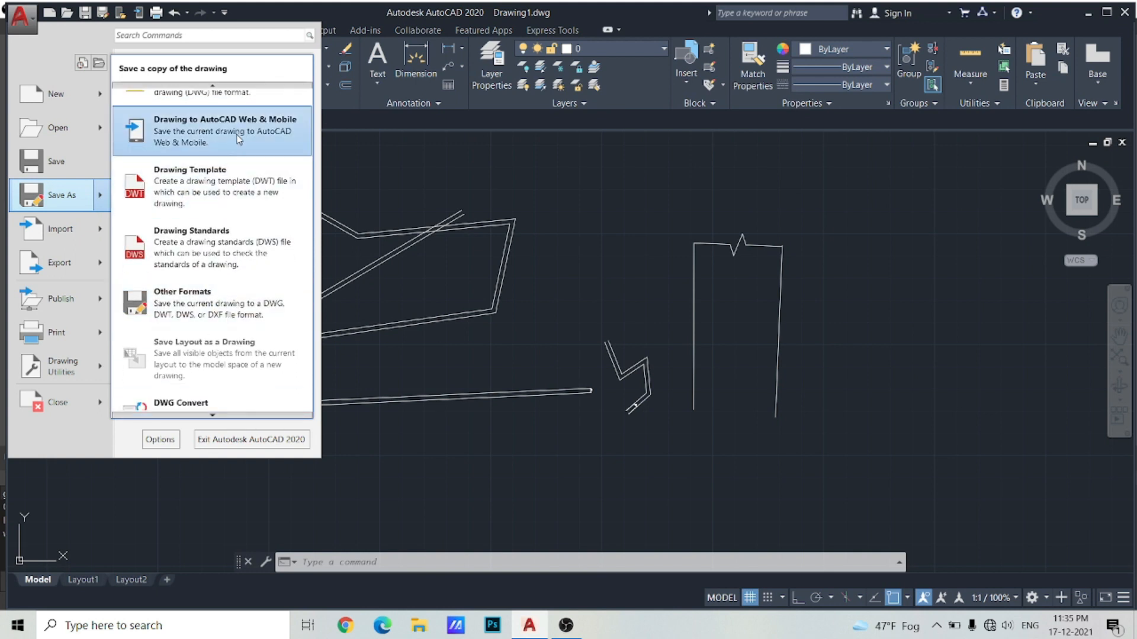
scroll(237, 136, "up", 1)
left_click(220, 108)
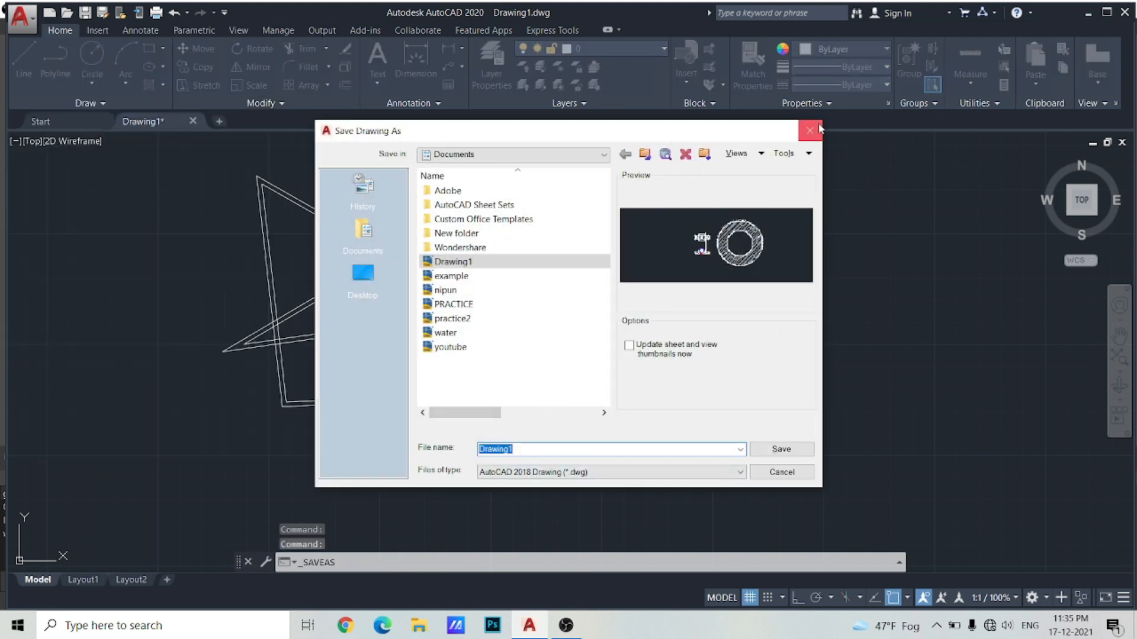
left_click(810, 131)
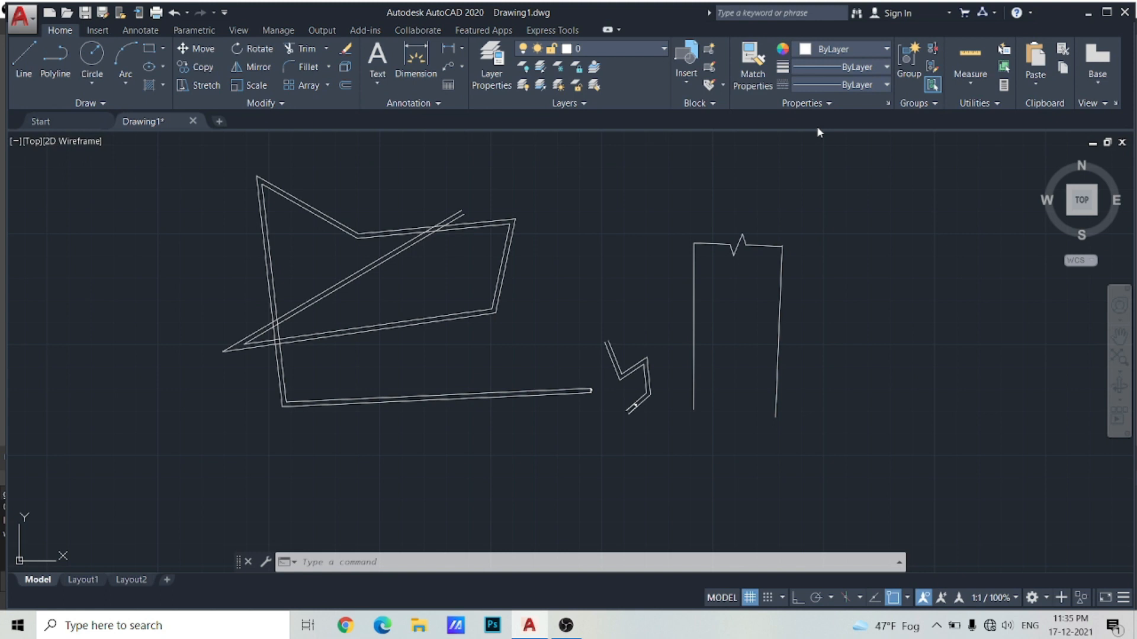
scroll(825, 160, "down", 3)
mouse_move(661, 189)
middle_mouse_down()
mouse_move(542, 403)
mouse_move(493, 341)
middle_mouse_up()
scroll(482, 343, "up", 2)
scroll(468, 352, "down", 2)
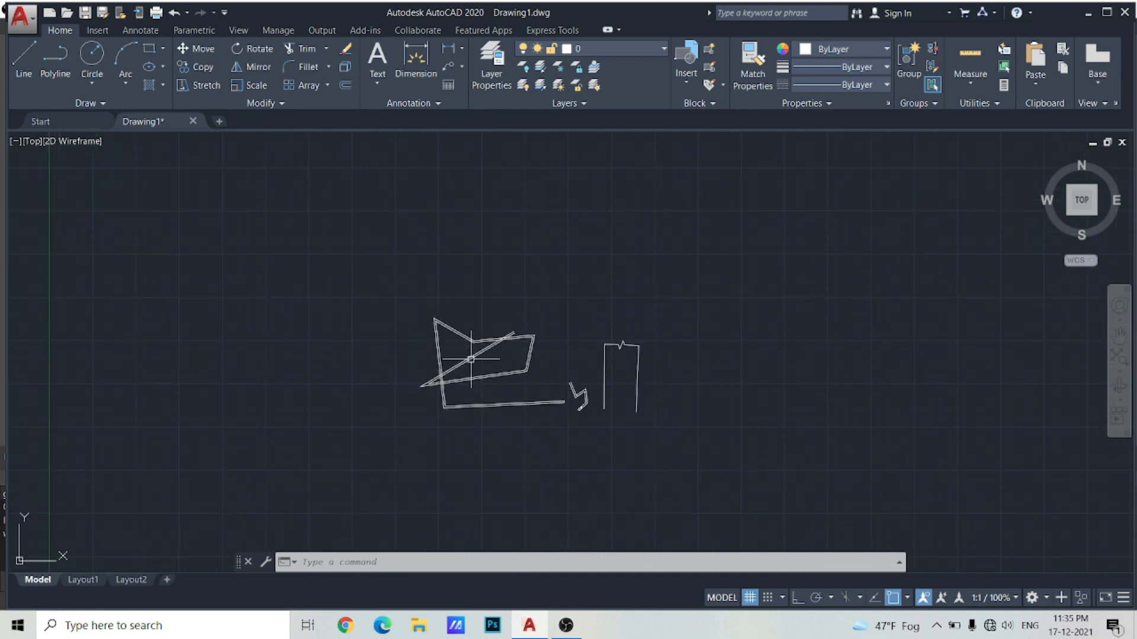
- Open the plot settings for the model and choose Microsoft Print to PDF as the plotter with A4 paper
key("ctrl+p")
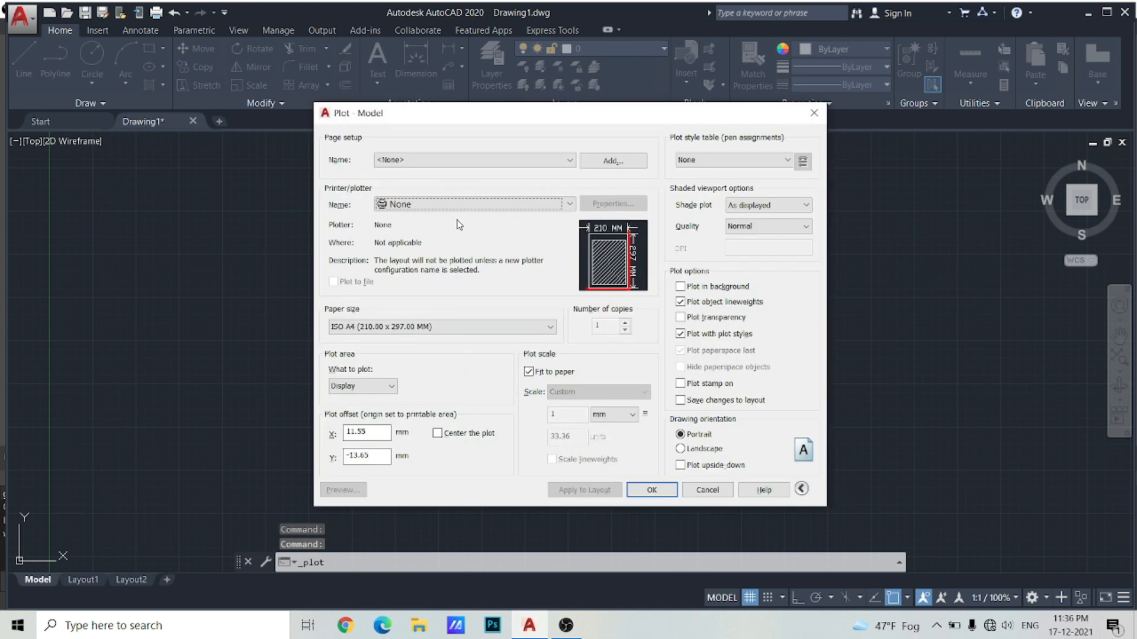
left_click(515, 161)
left_click(517, 162)
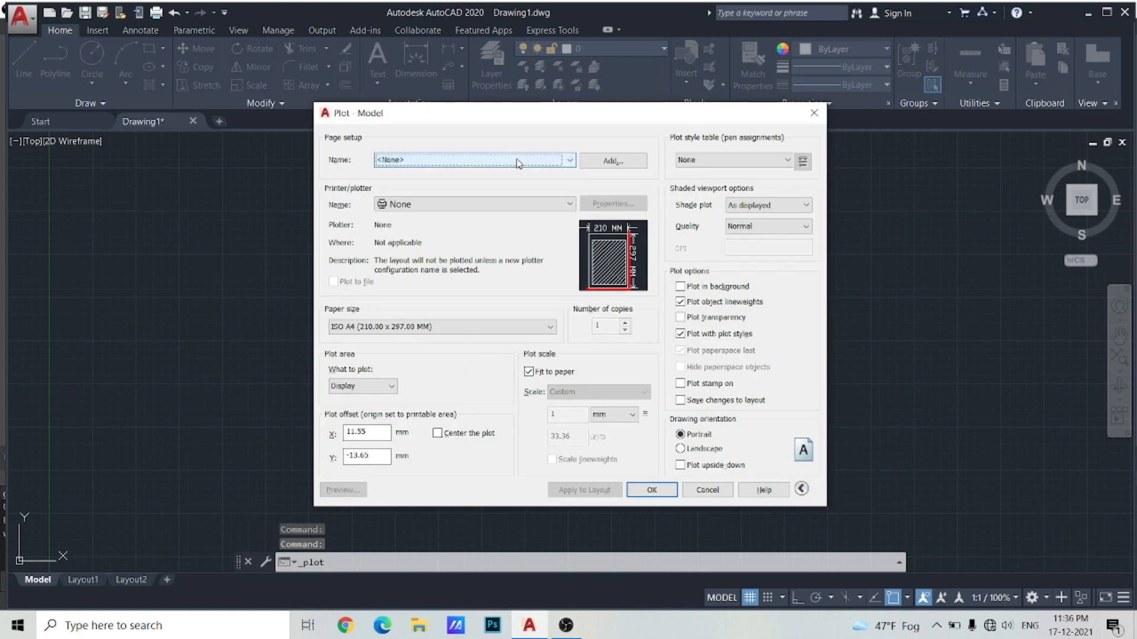
left_click(482, 206)
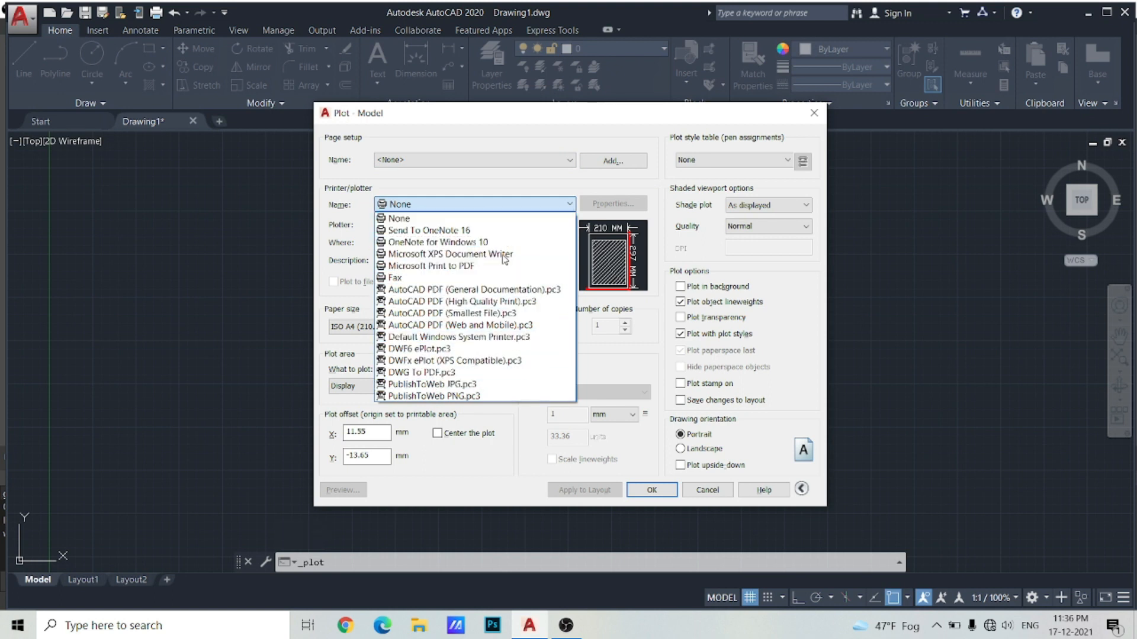
left_click(507, 208)
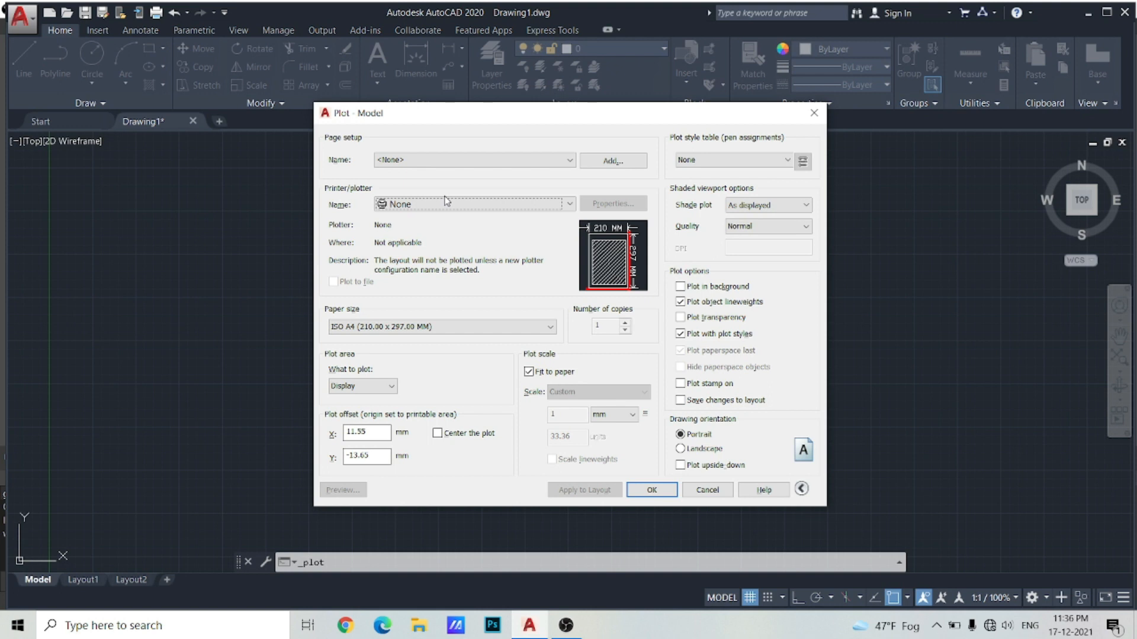
left_click(556, 206)
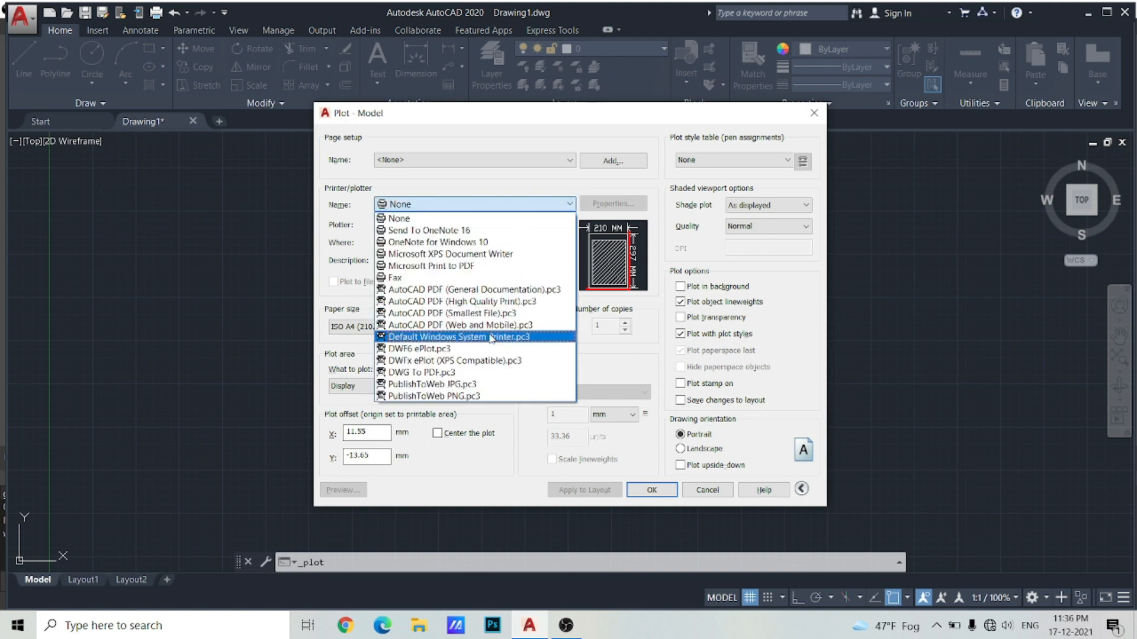
left_click(445, 267)
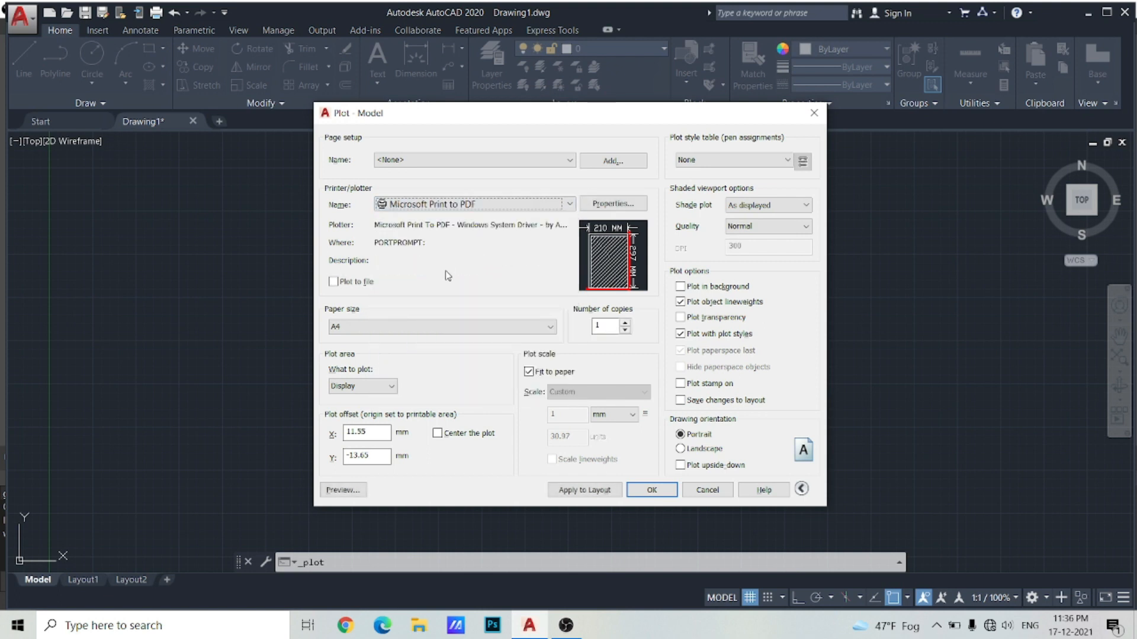
left_click(355, 328)
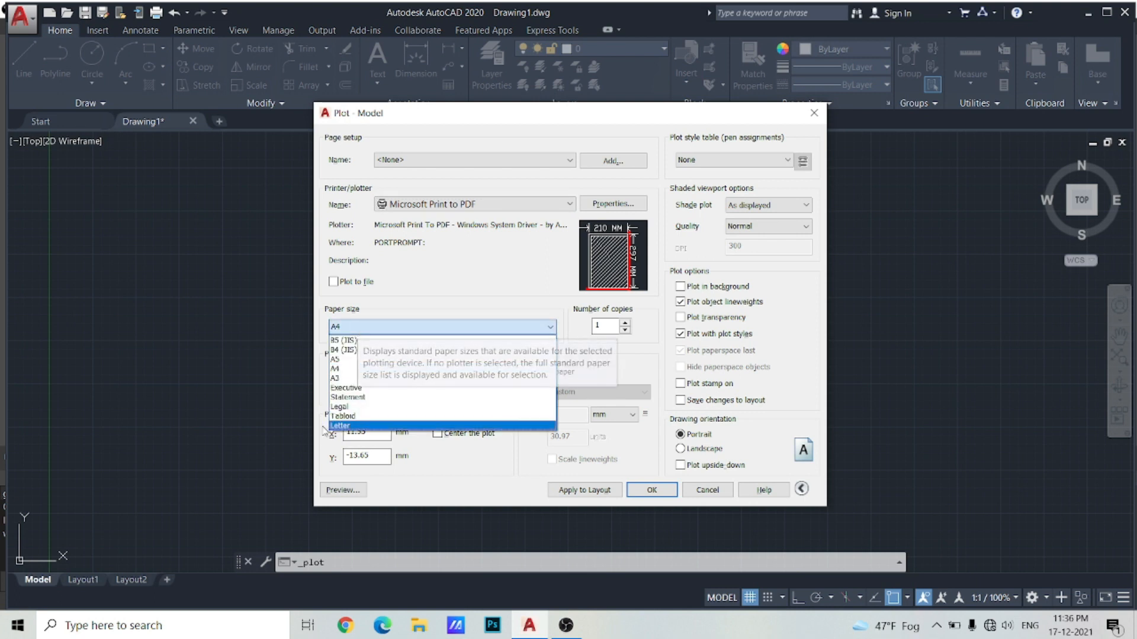
left_click(354, 369)
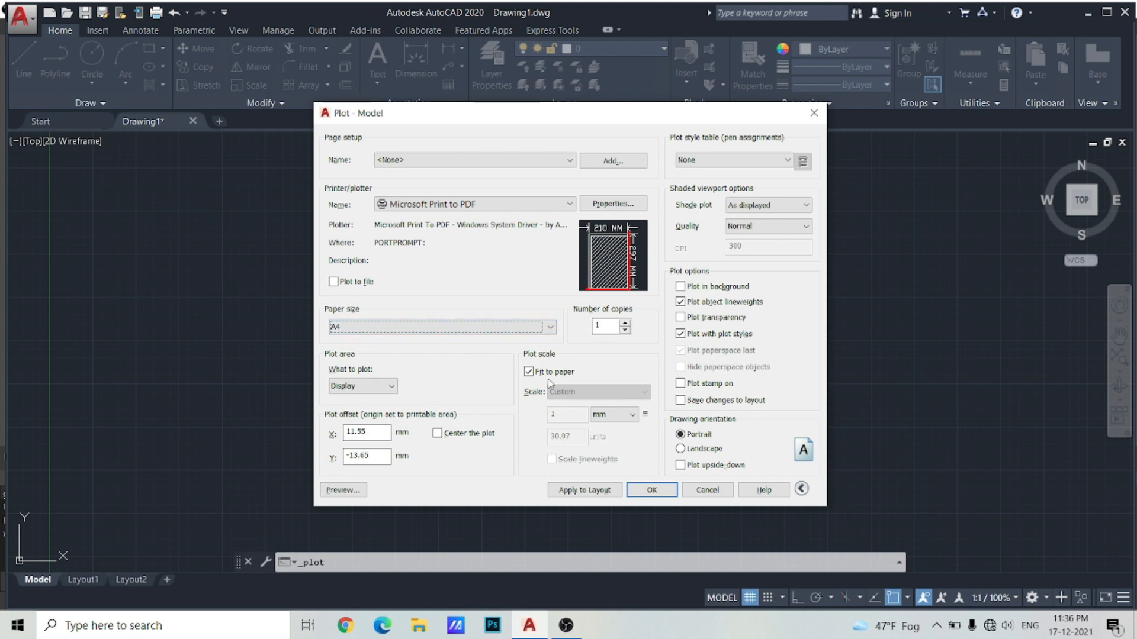
- Set the plot area to a window enclosing all the drawn objects and preview the plot
left_click(354, 386)
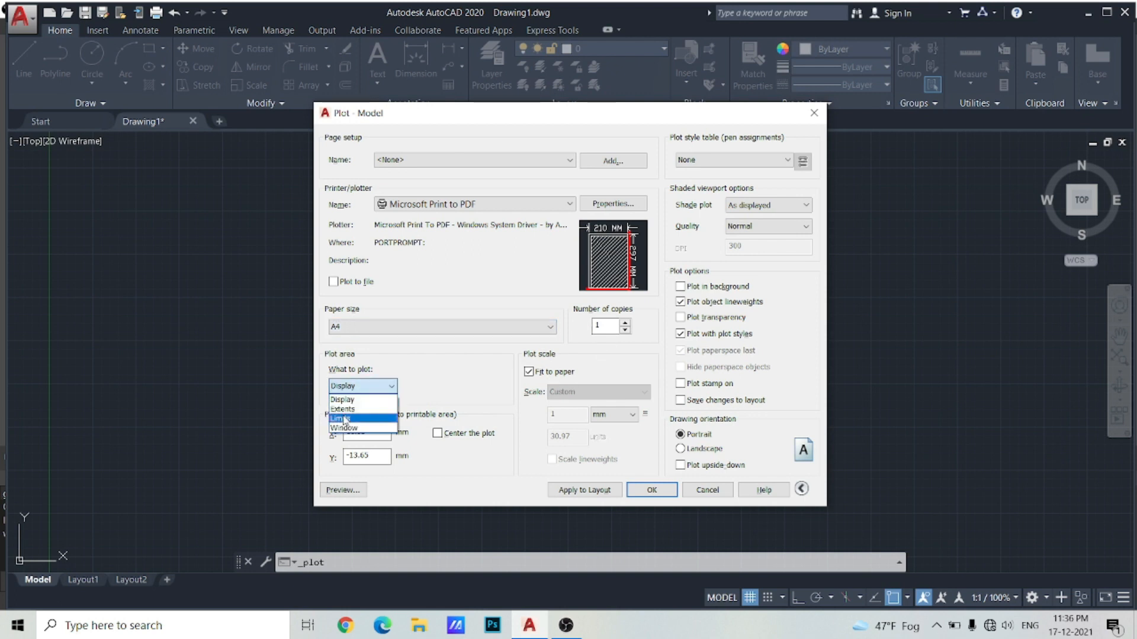
left_click(354, 428)
left_click(399, 282)
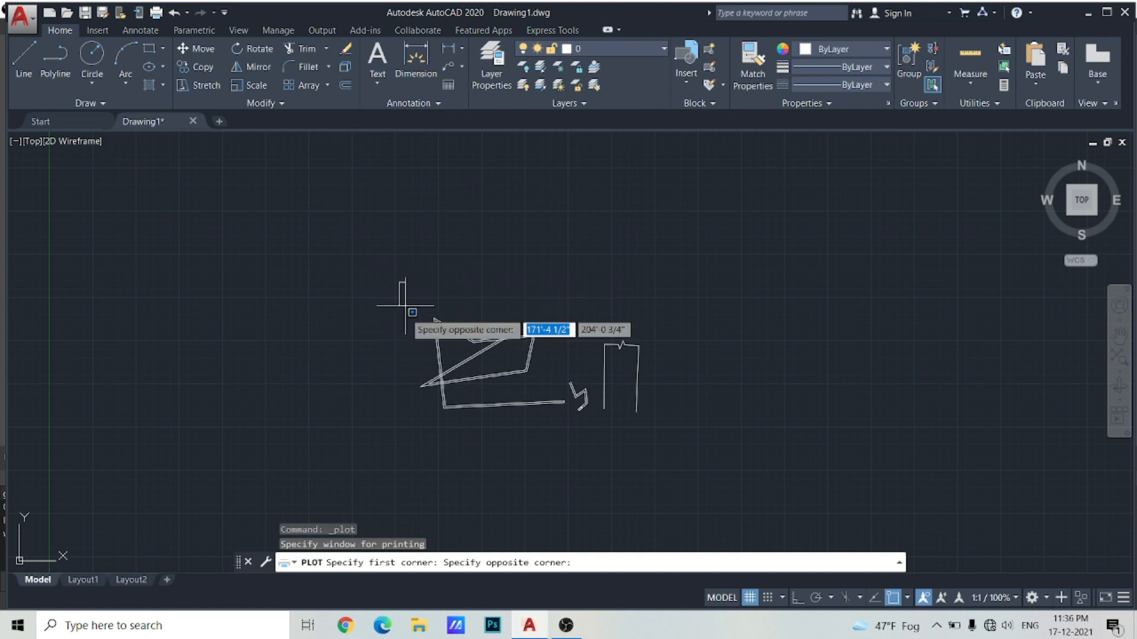
left_click(664, 459)
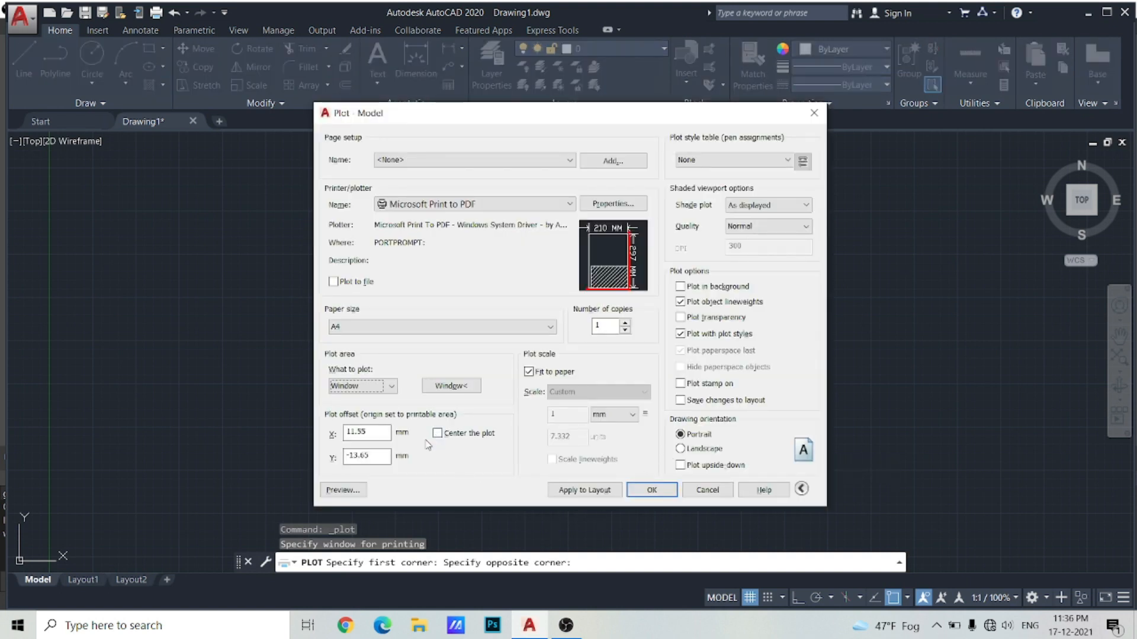
left_click(341, 490)
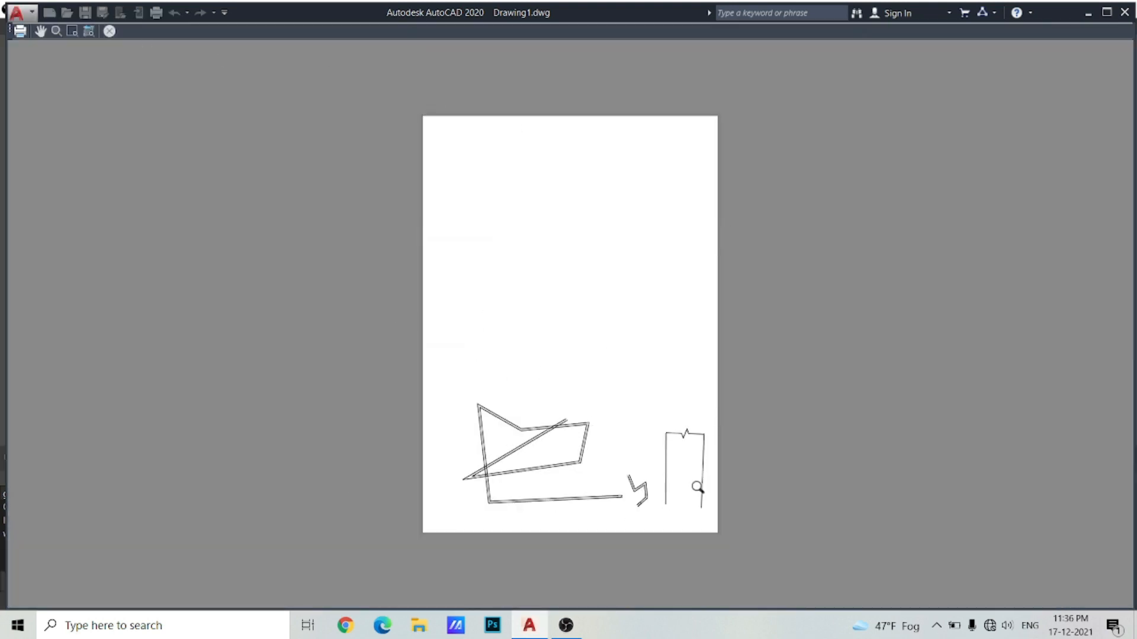
left_click(110, 31)
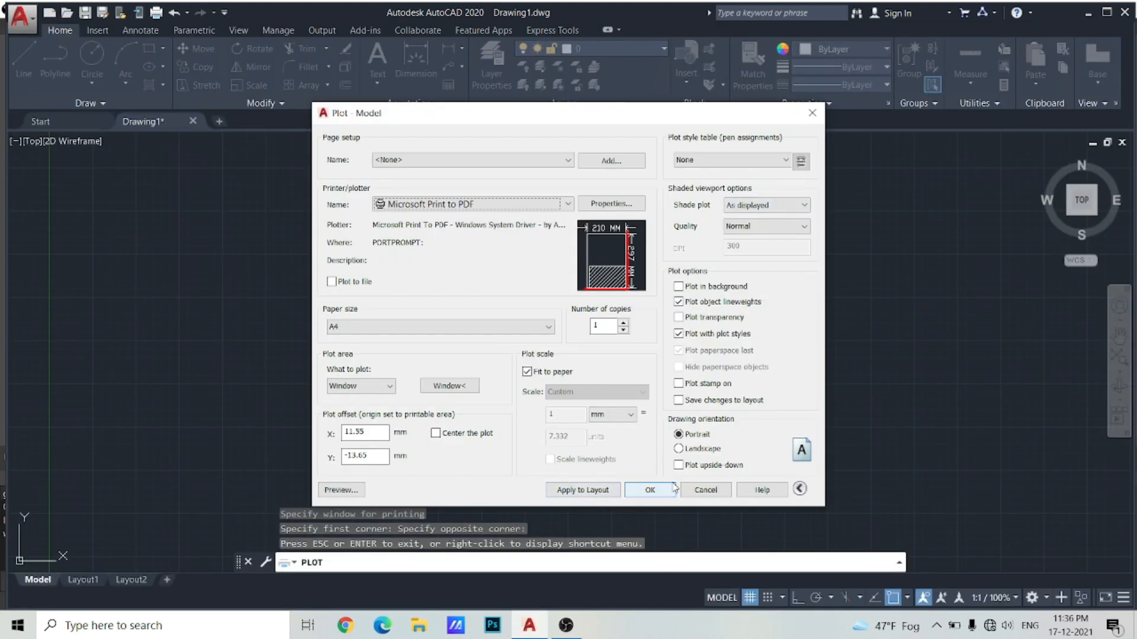
- Turn off Fit to paper to examine the custom plot scale settings, and turn it back on
left_click(554, 374)
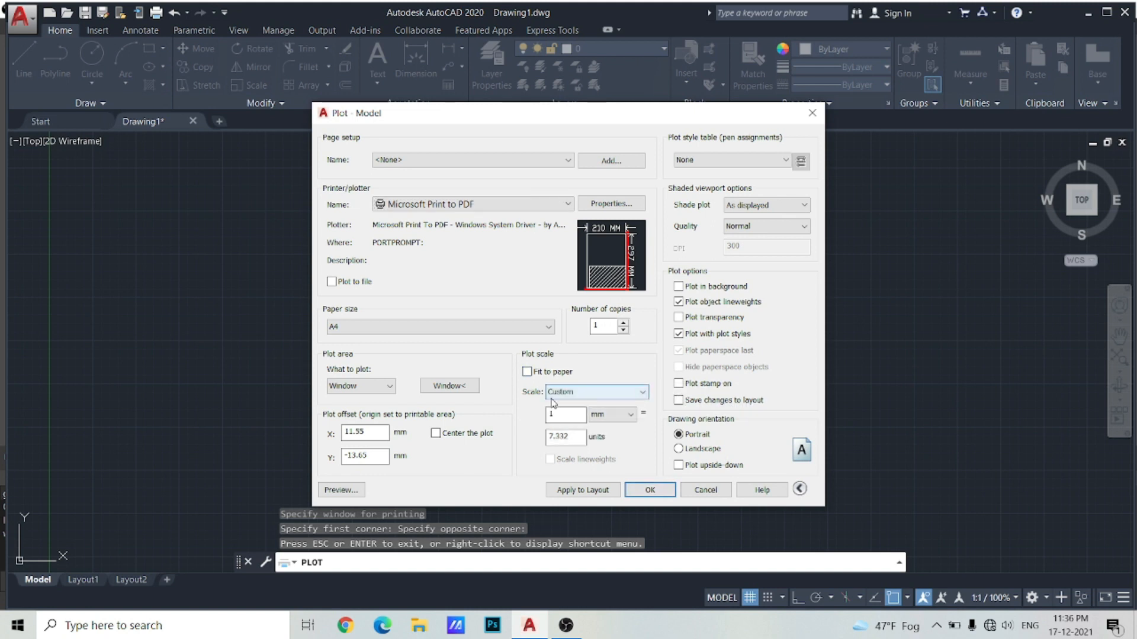
left_click(564, 395)
left_click(563, 404)
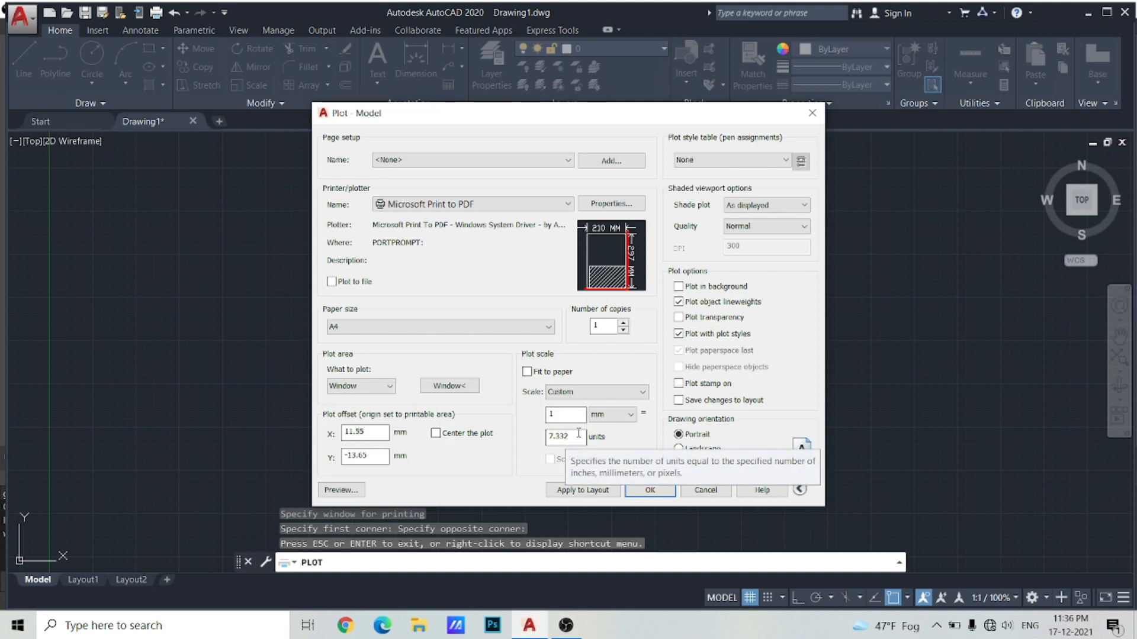
left_click(527, 371)
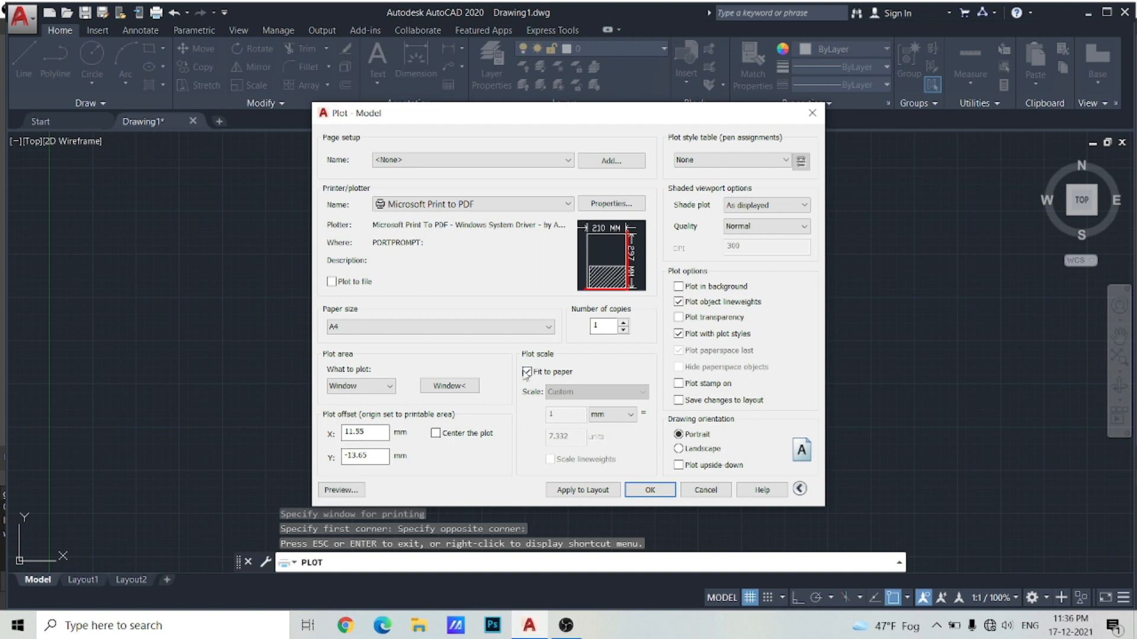
- Center the plot on the paper, preview it, and close the plot settings without plotting
left_click(454, 436)
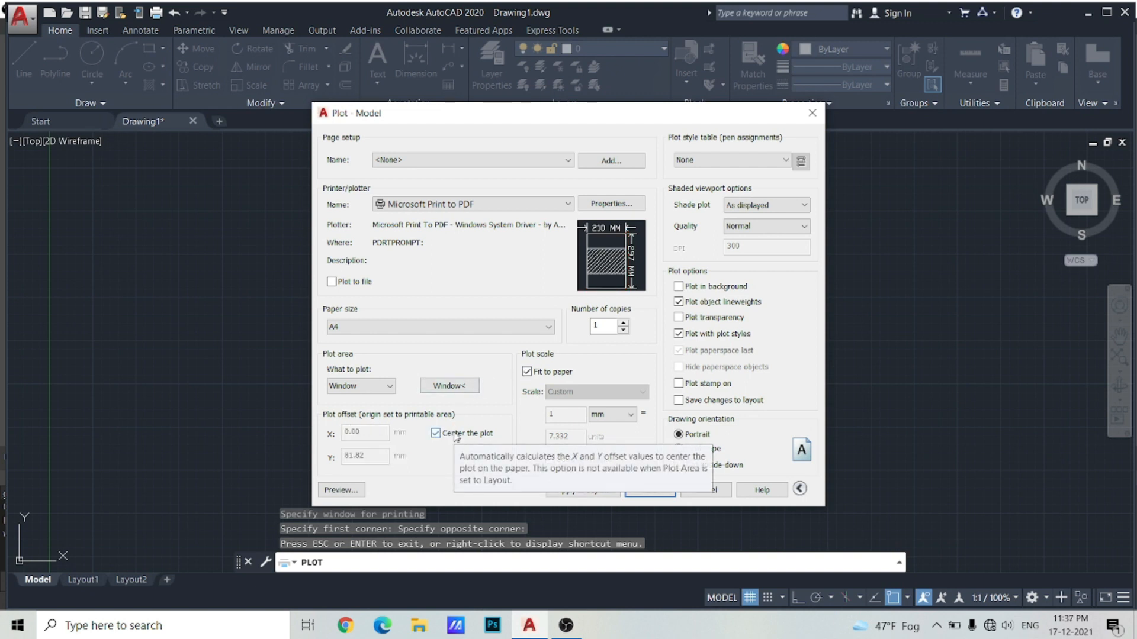
left_click(341, 491)
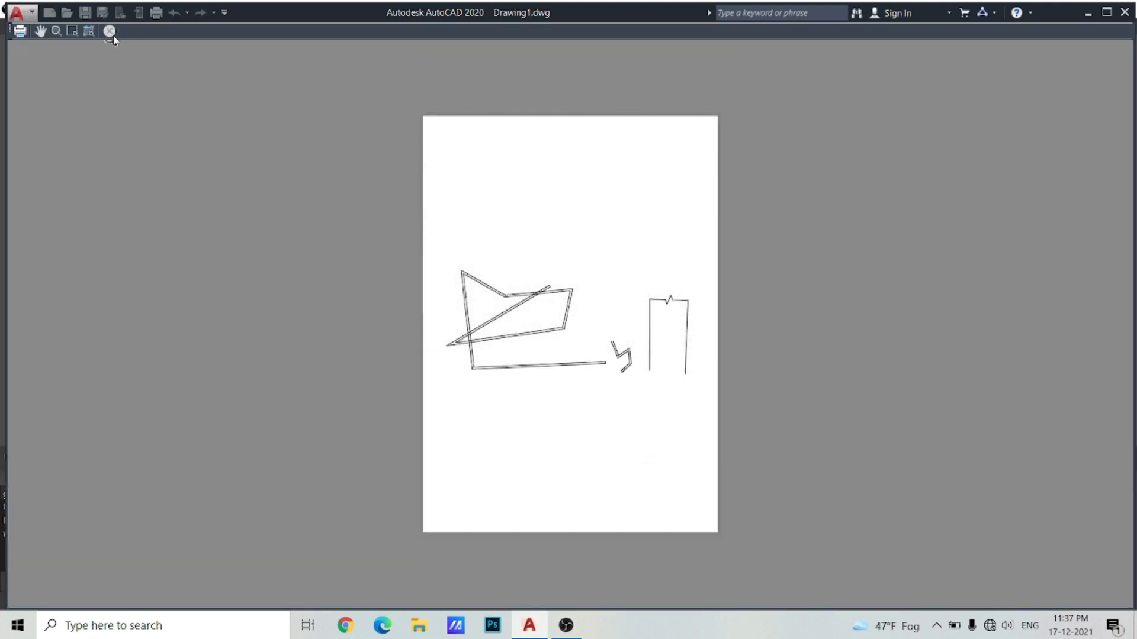
left_click(109, 31)
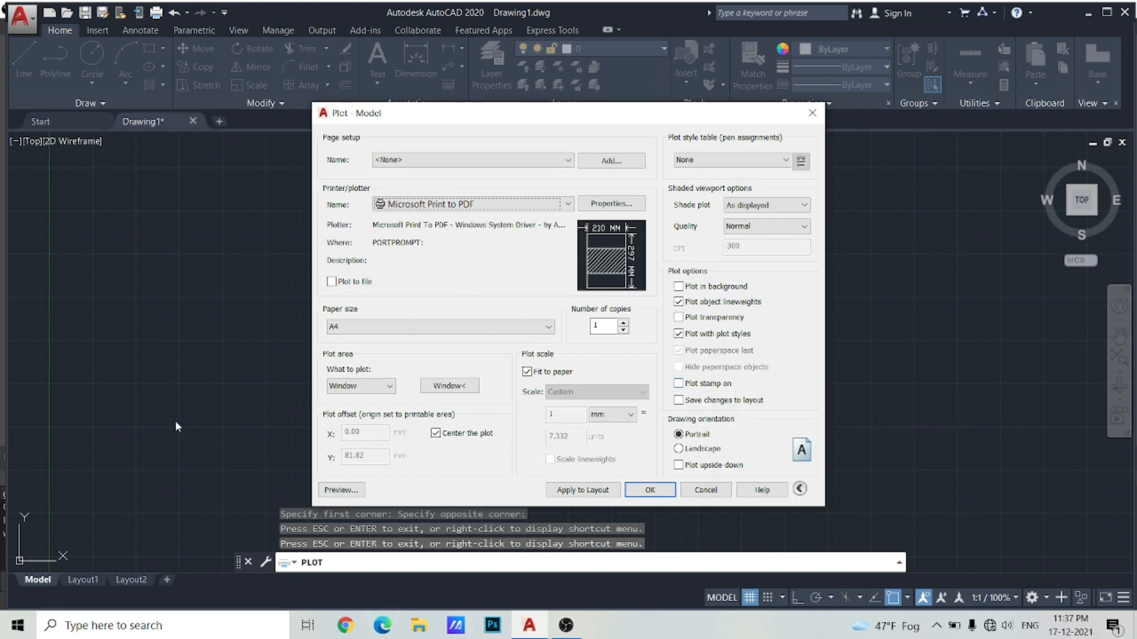
left_click(812, 113)
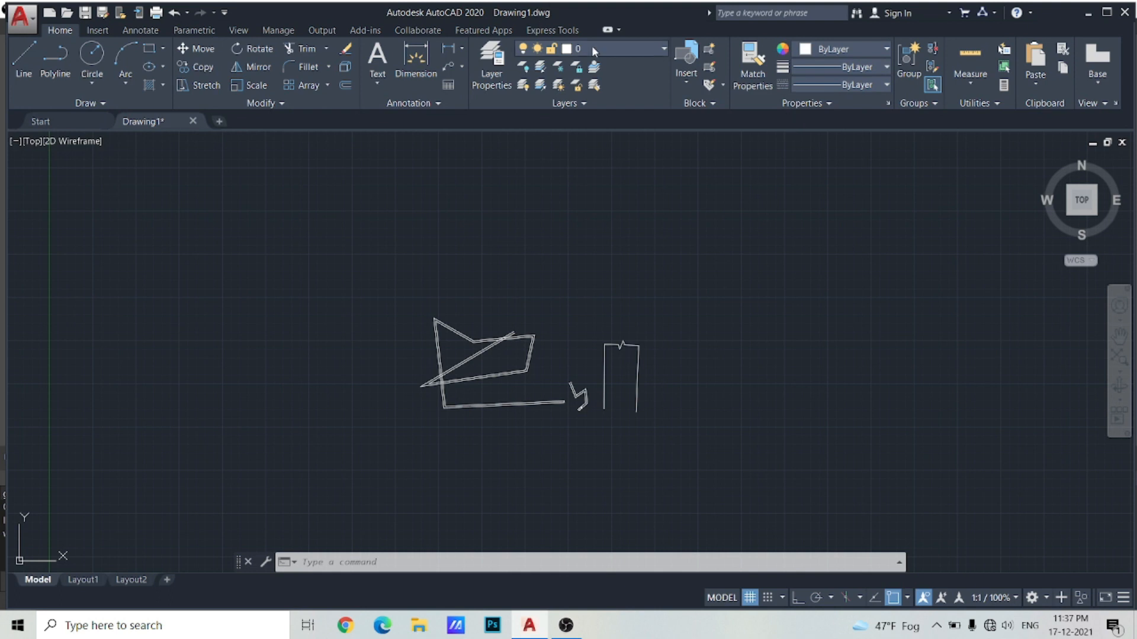
- Cycle the ribbon through its minimized display states and restore the full ribbon
left_click(608, 31)
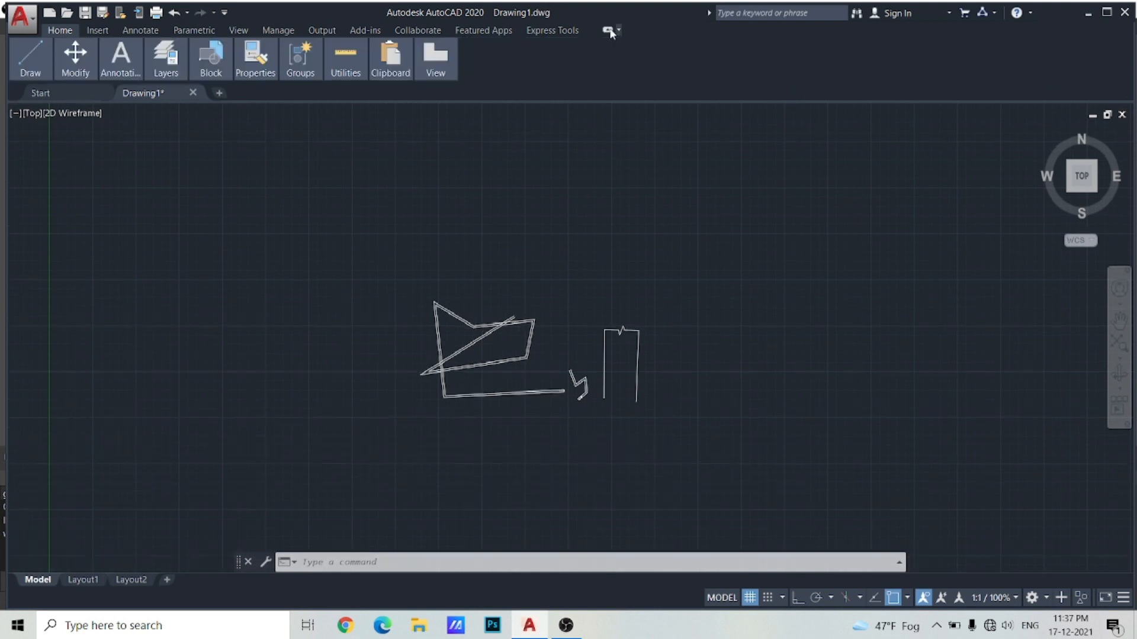
left_click(618, 30)
left_click(618, 30)
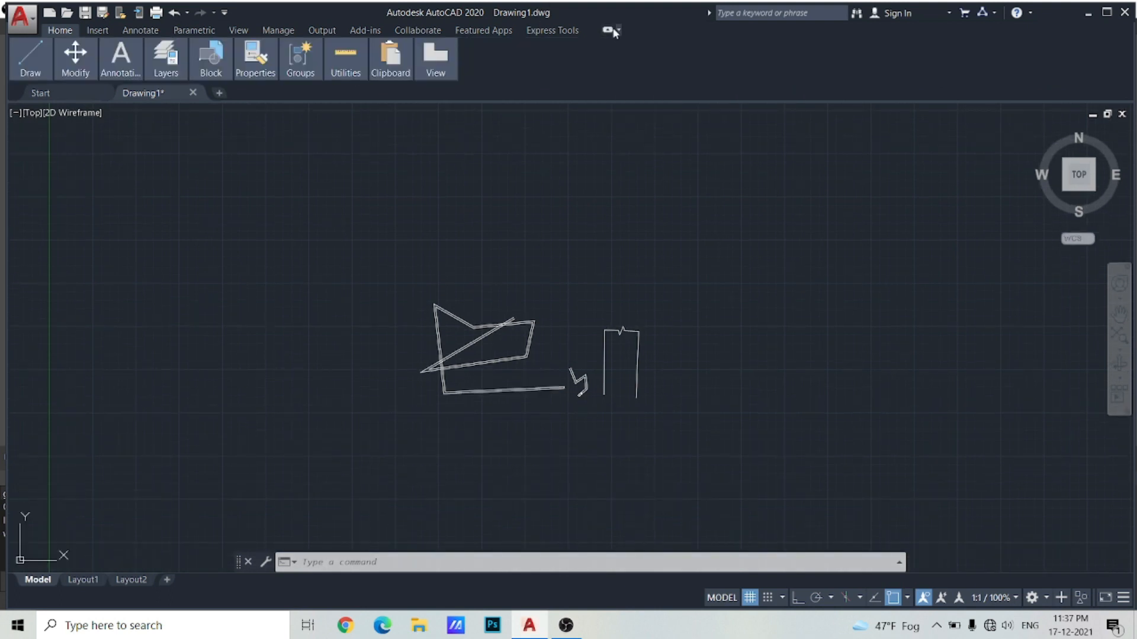
left_click(608, 30)
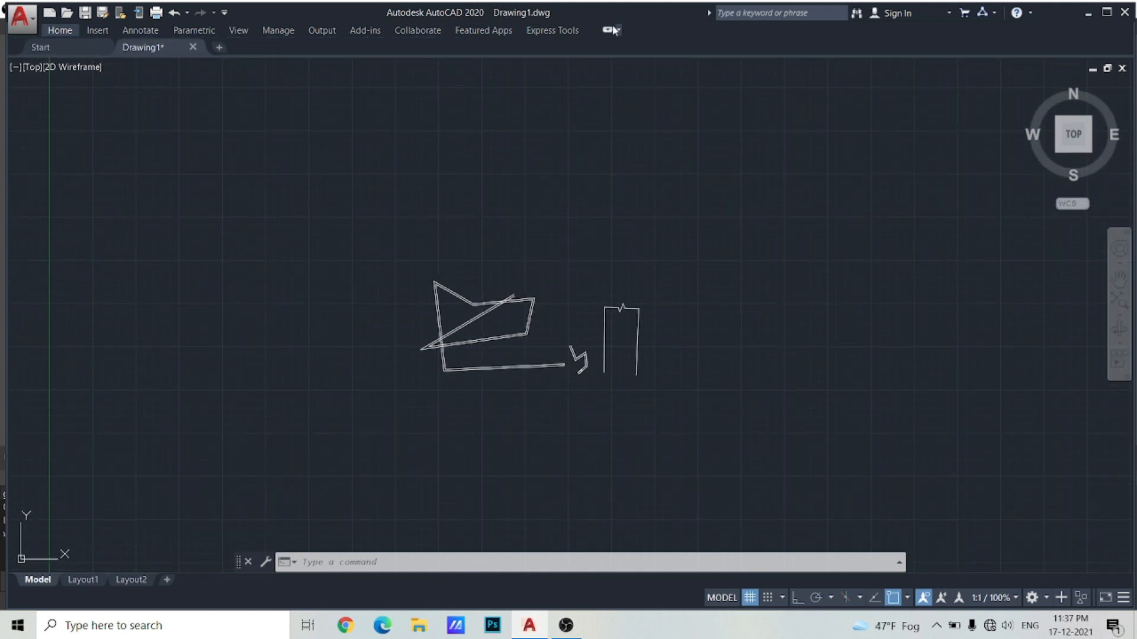
left_click(615, 31)
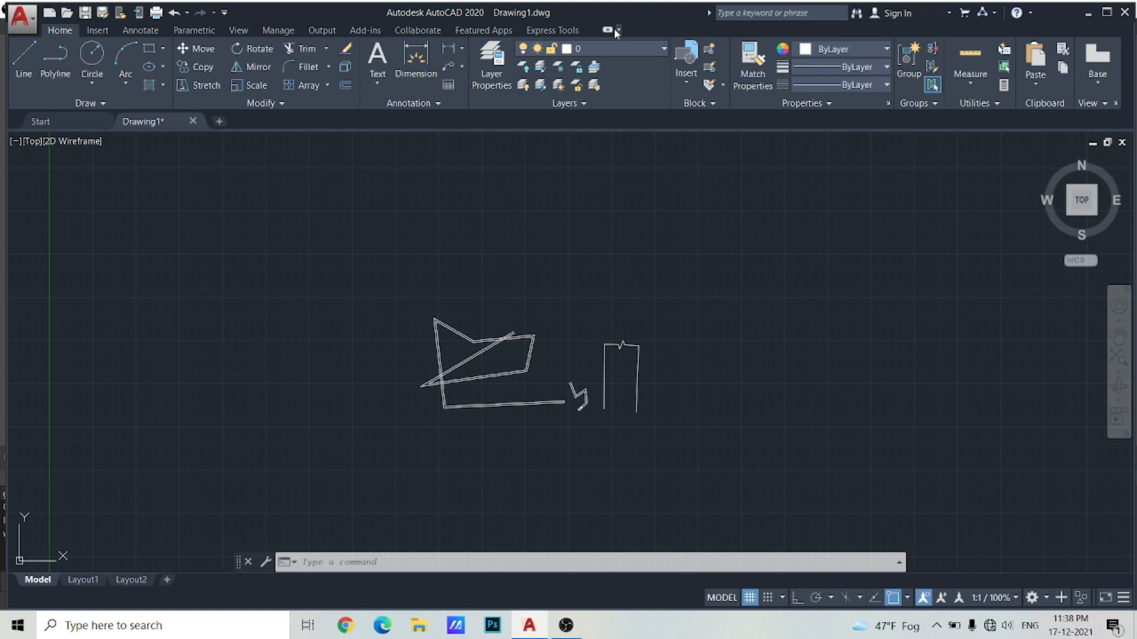
mouse_move(566, 626)
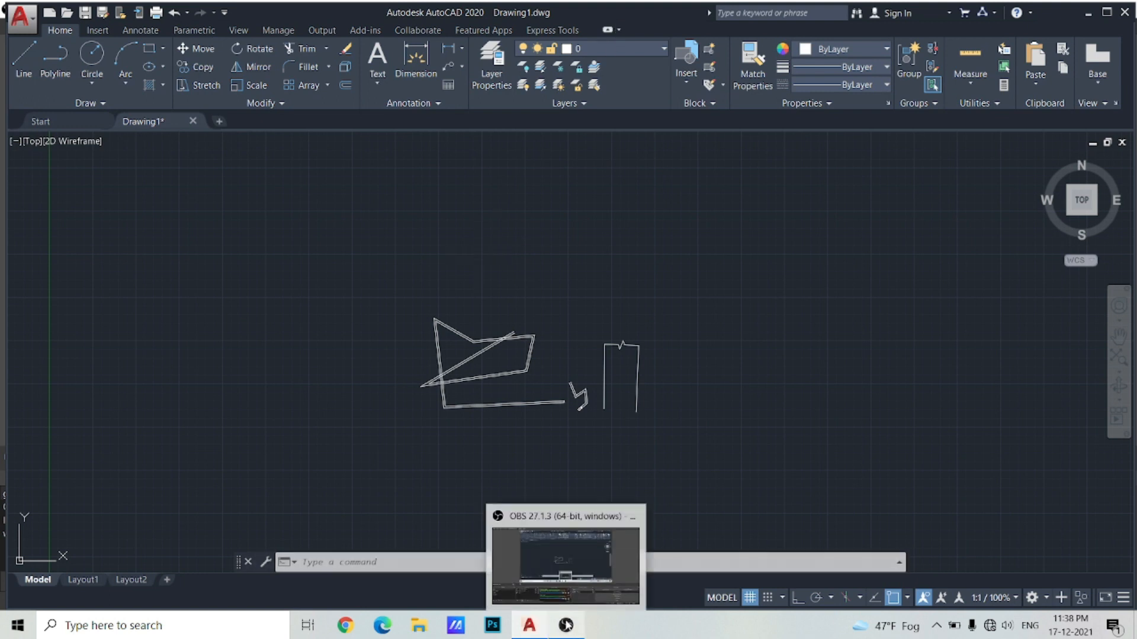
left_click(565, 563)
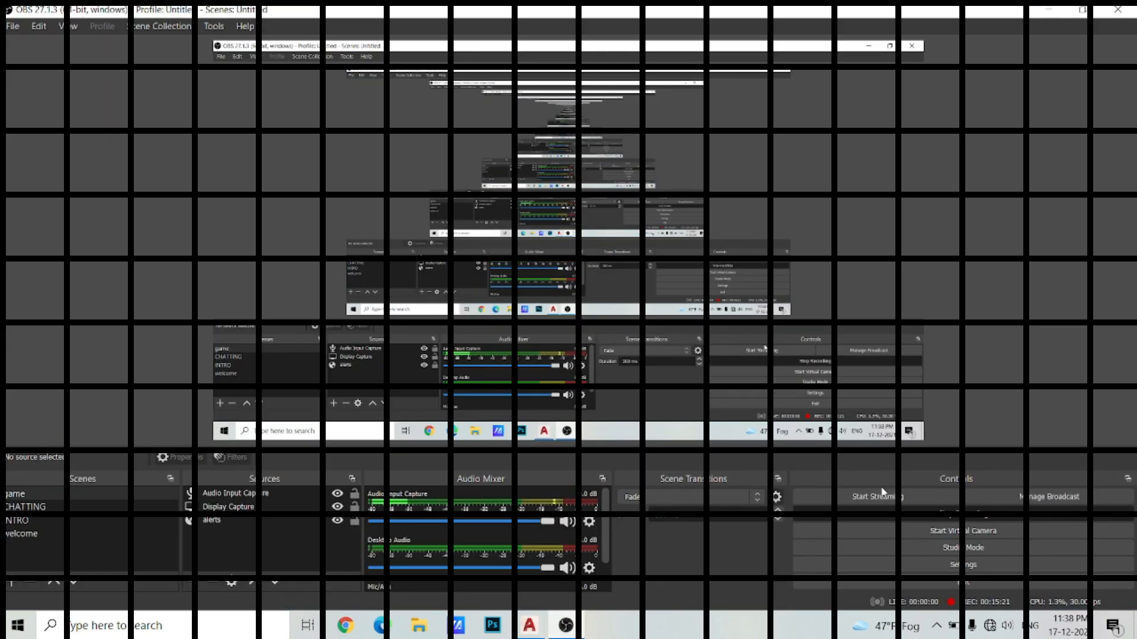